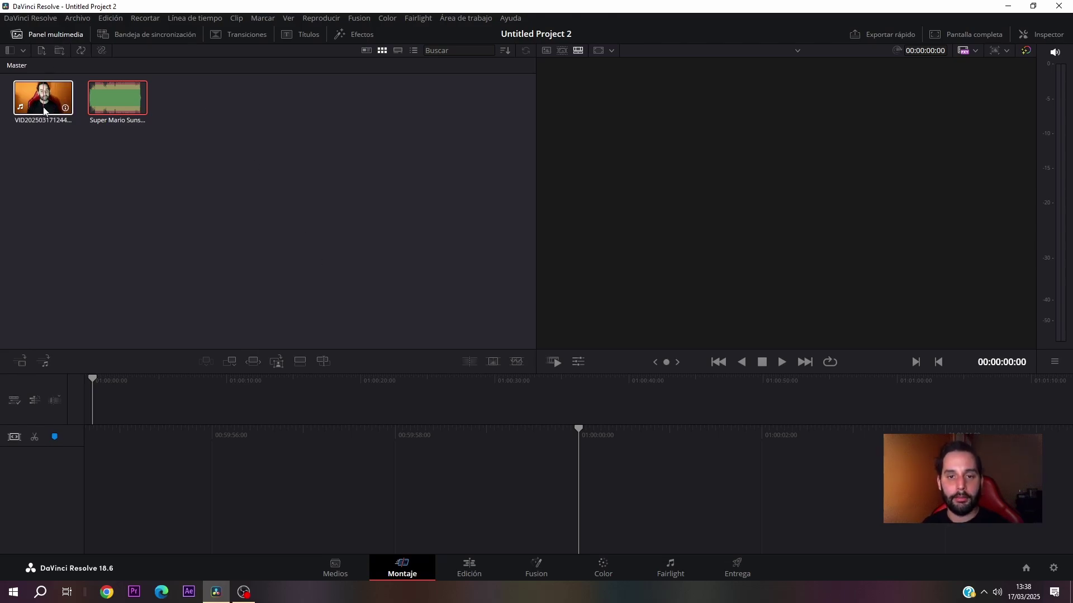
# Step: Deselect the imported webcam and Super Mario clips in the Media Pool
pyautogui.click(426, 183)
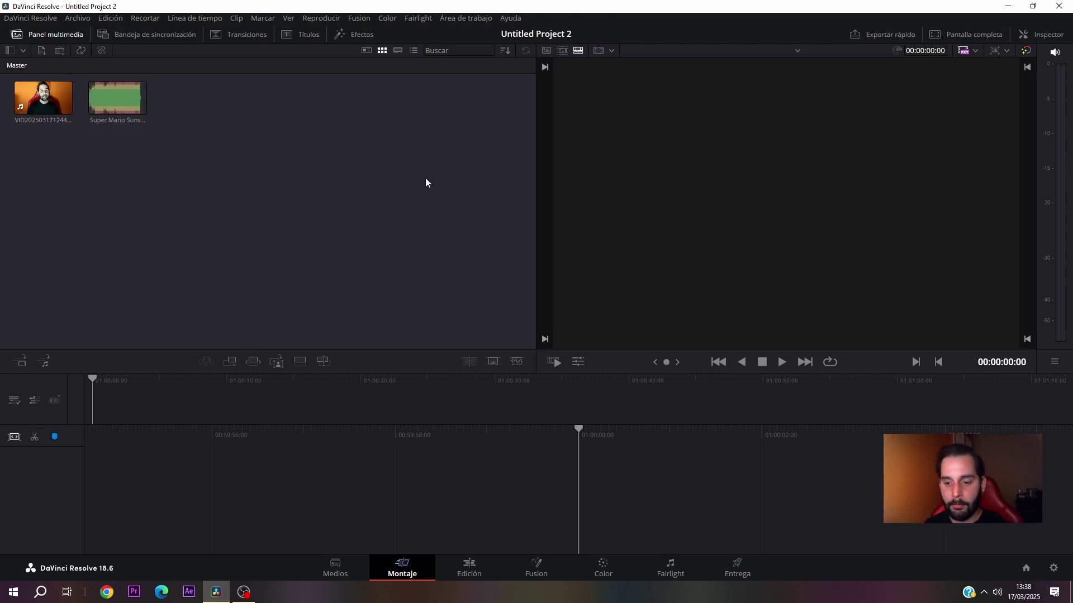
# Step: Drop the Super Mario clip onto Timeline 1 in the Edit page, preview it, then go to Fairlight
pyautogui.click(447, 567)
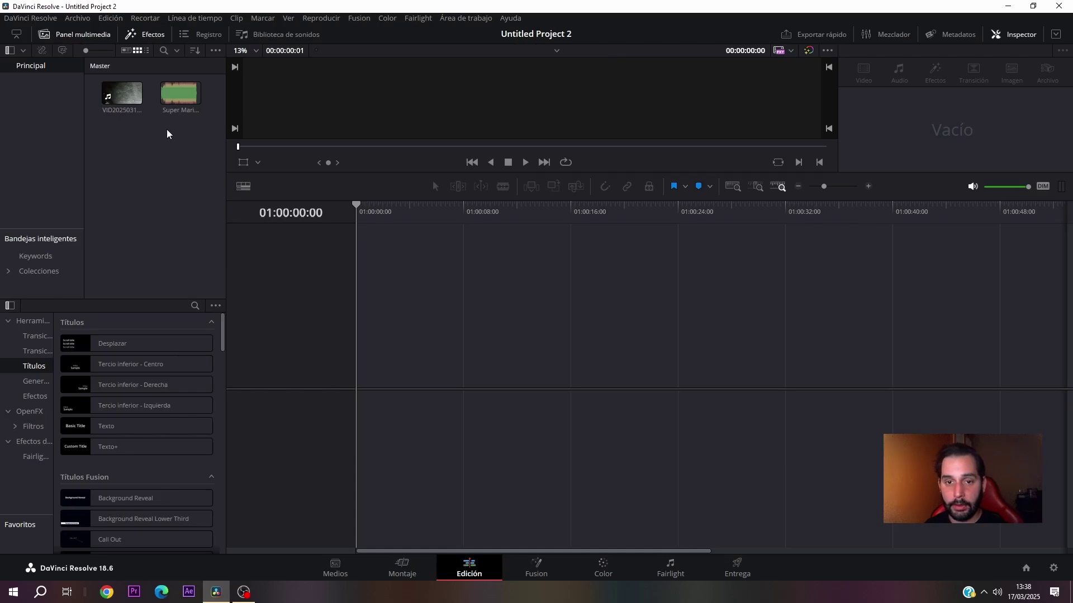
pyautogui.moveTo(180, 93); pyautogui.dragTo(359, 379)
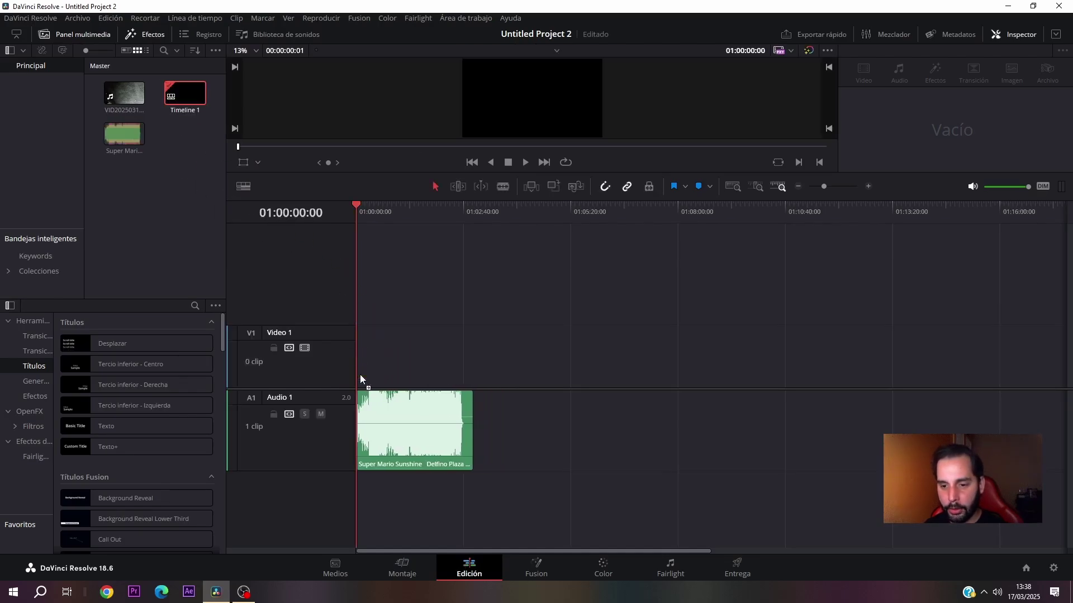
pyautogui.click(420, 213)
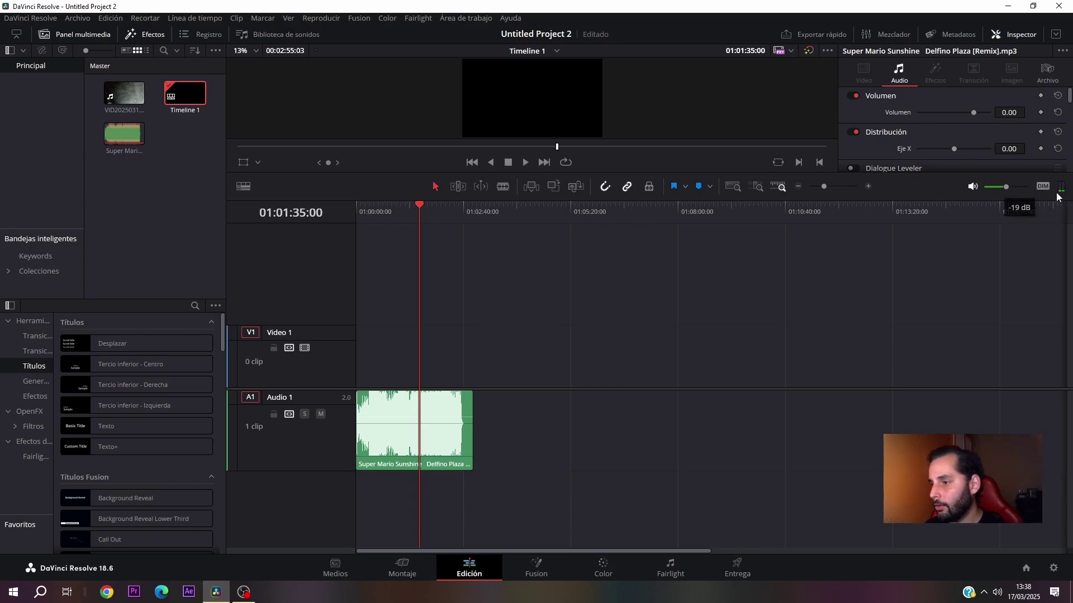
pyautogui.press('space')
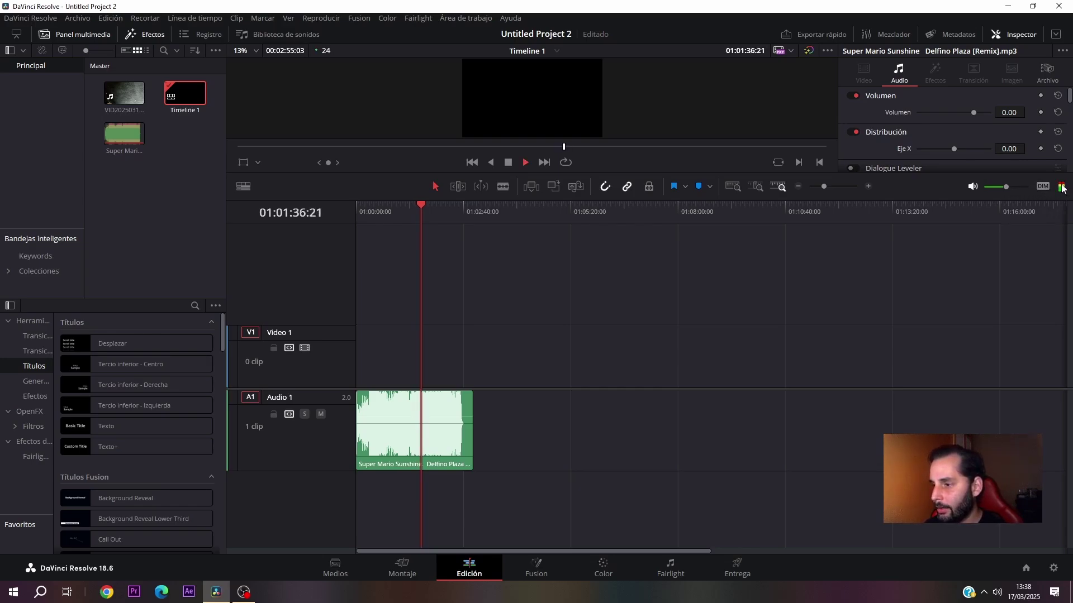
pyautogui.press('space')
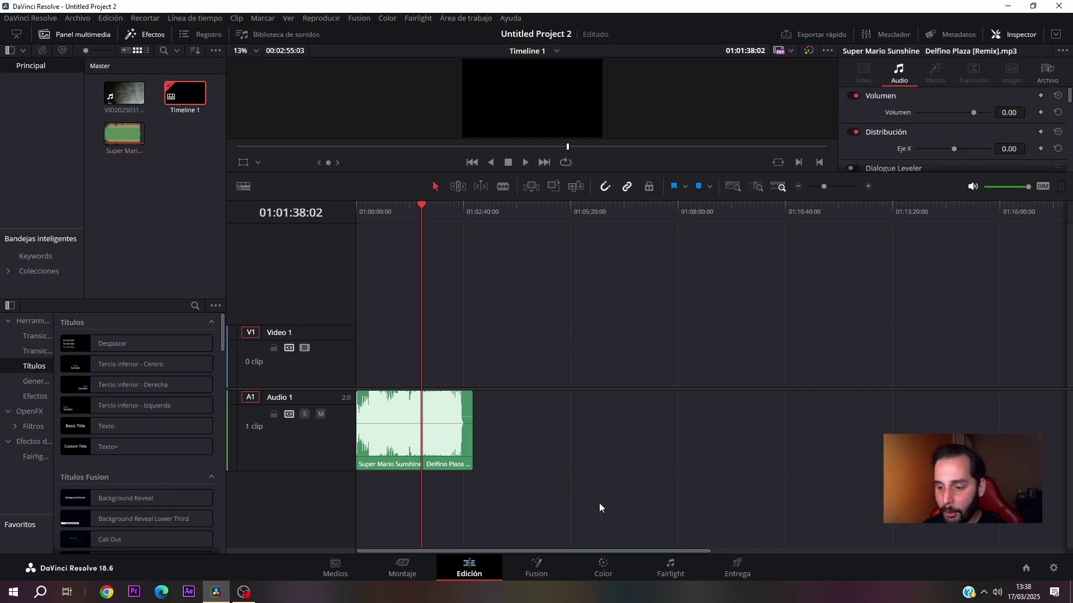
pyautogui.click(668, 572)
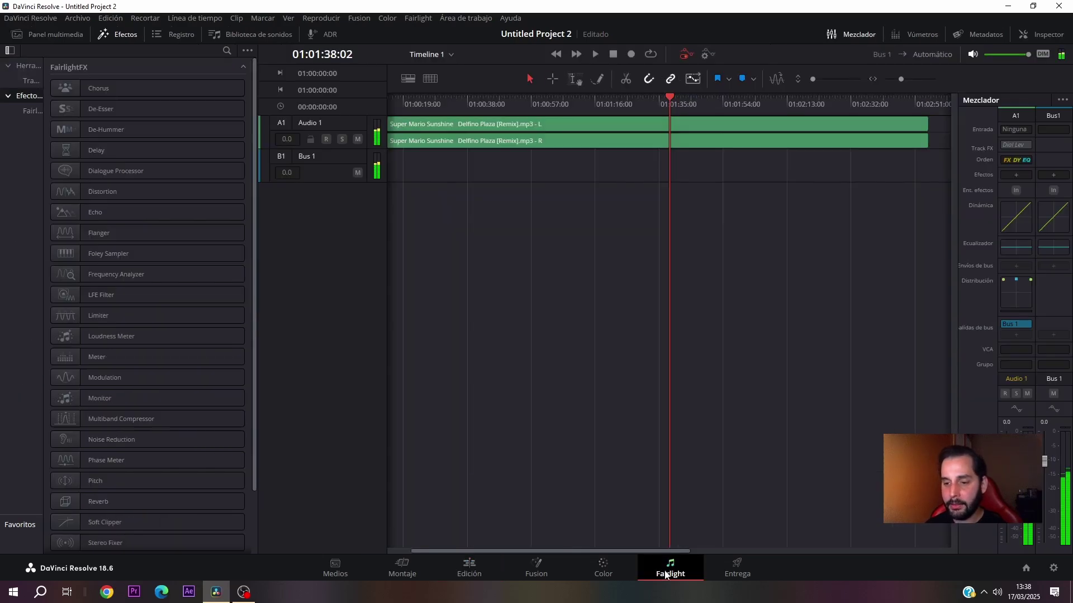
pyautogui.press('space')
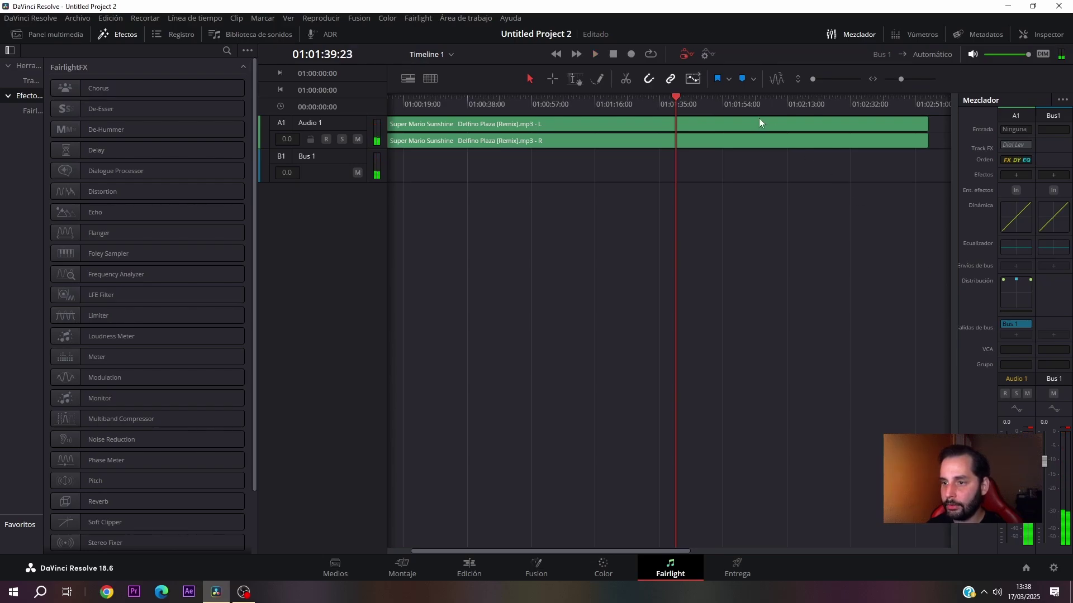
pyautogui.rightClick(691, 126)
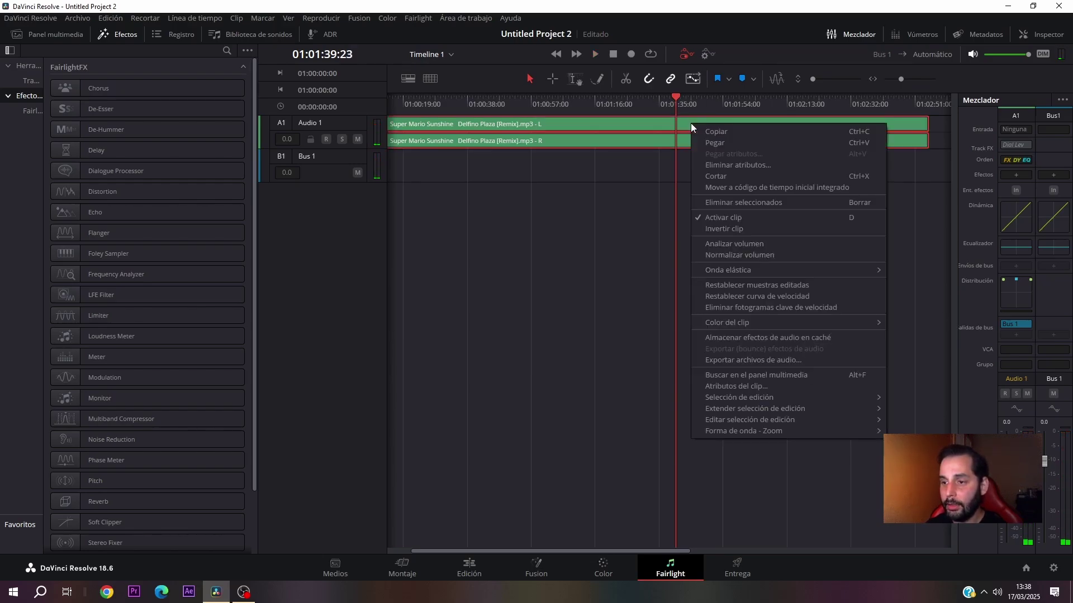
pyautogui.click(737, 256)
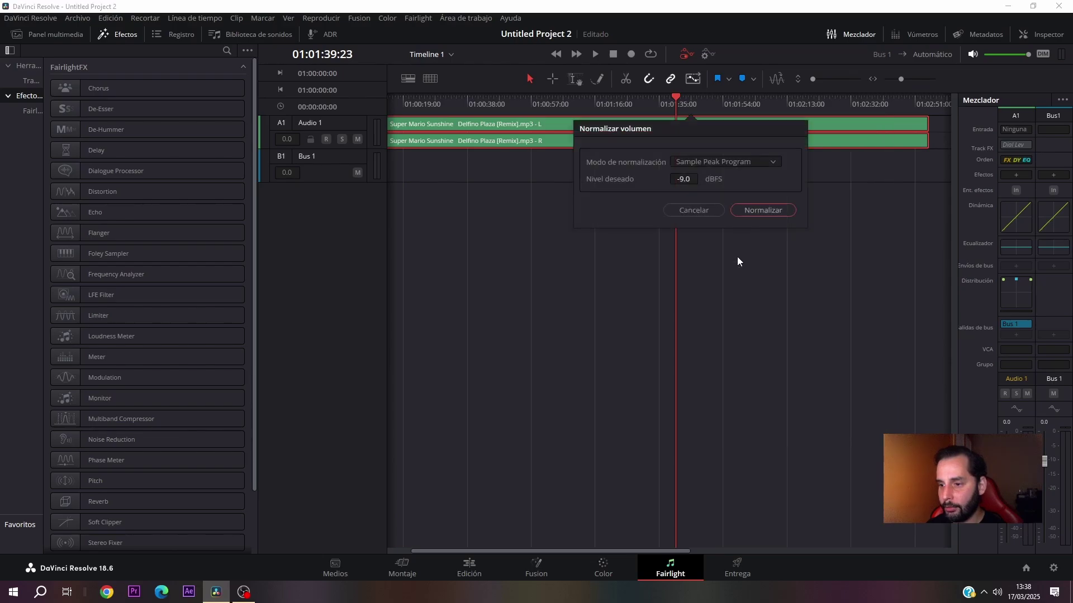
pyautogui.click(709, 162)
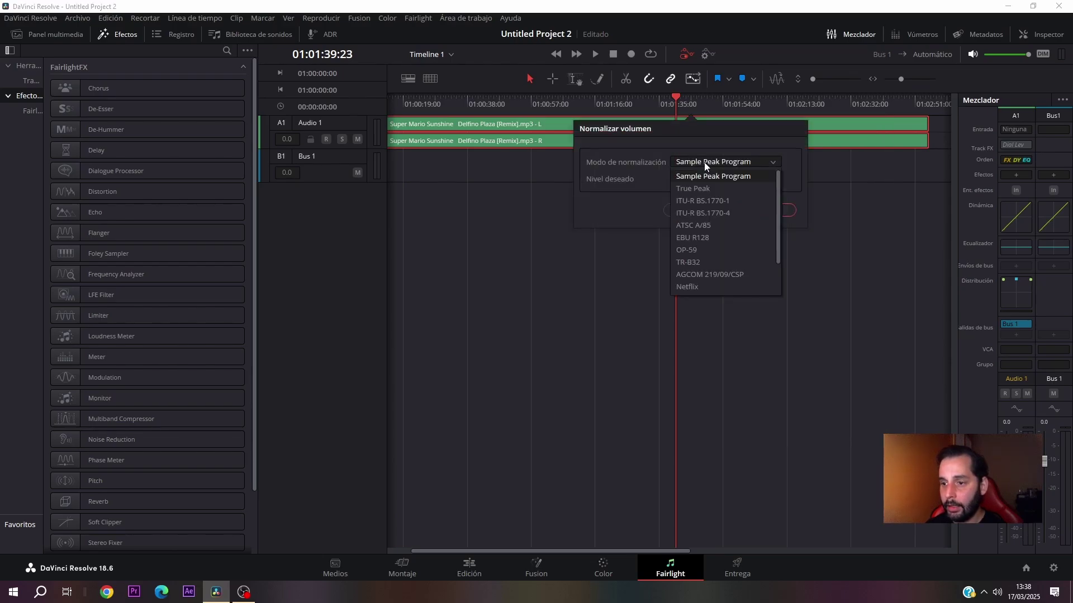
pyautogui.click(695, 190)
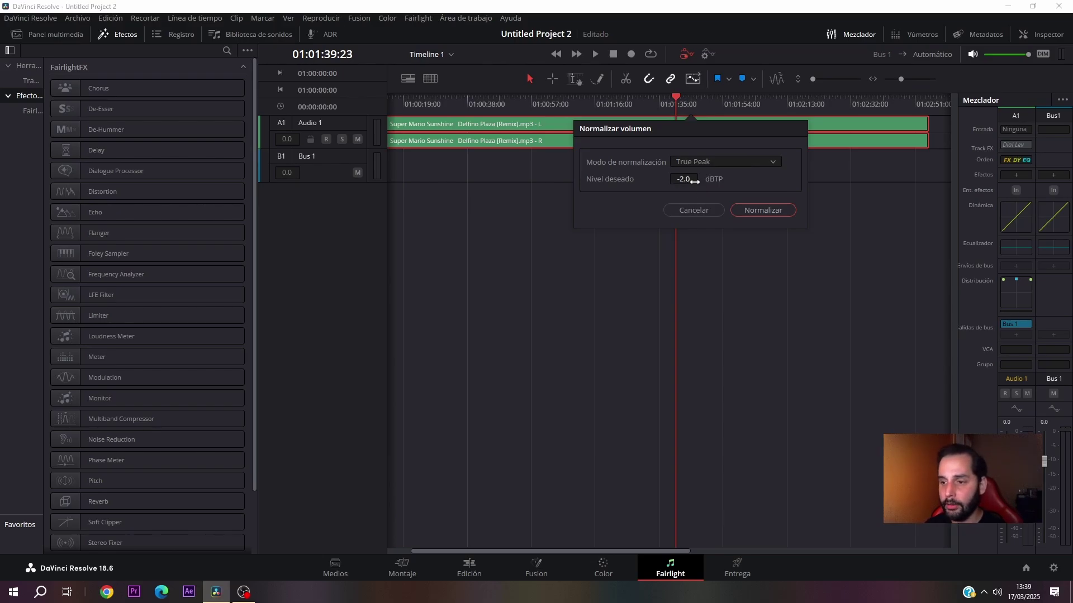
pyautogui.click(745, 209)
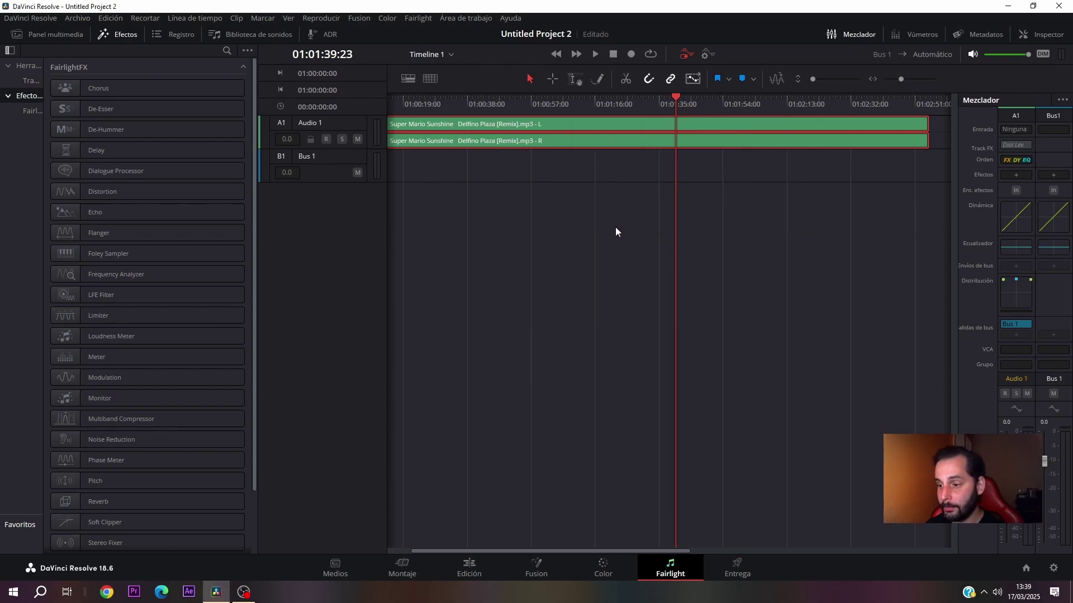
pyautogui.press('space')
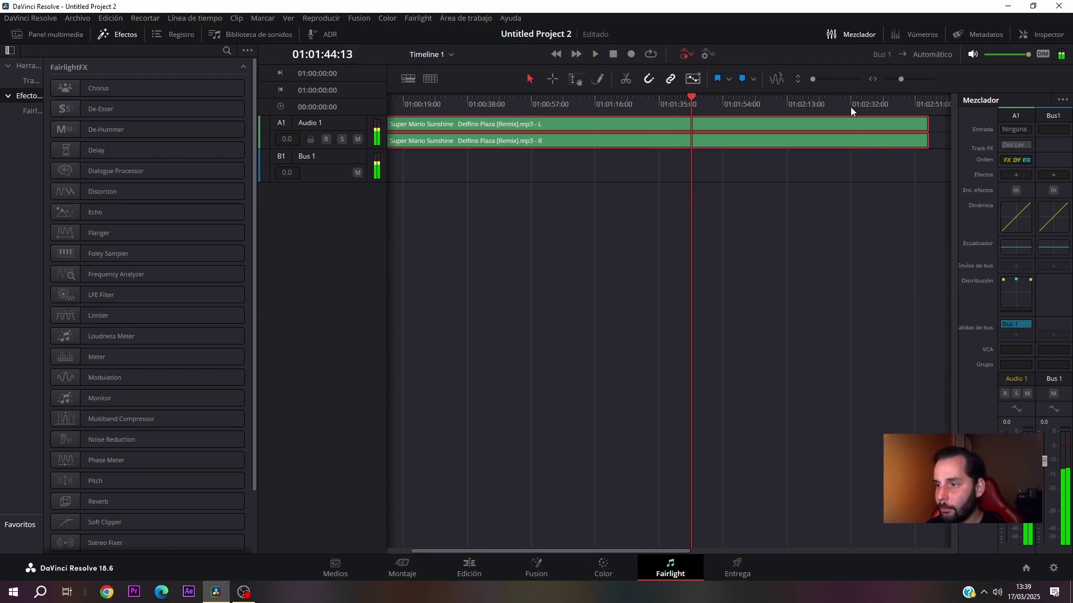
# Step: Enlarge the audio tracks and normalize the music clip to a -2.0 dBTP True Peak
pyautogui.moveTo(813, 82); pyautogui.dragTo(832, 82)
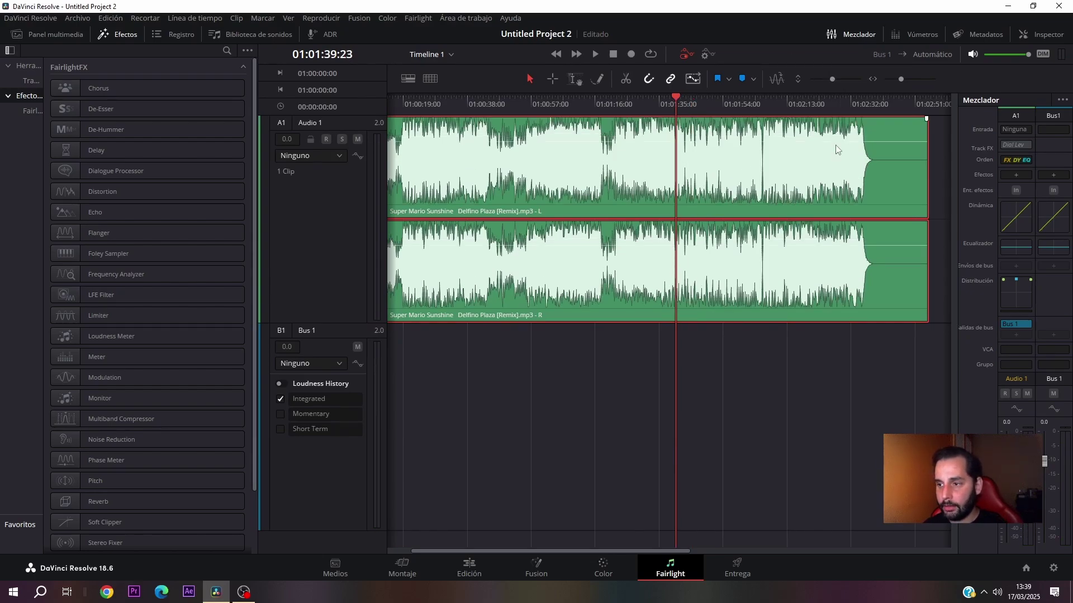
pyautogui.rightClick(725, 158)
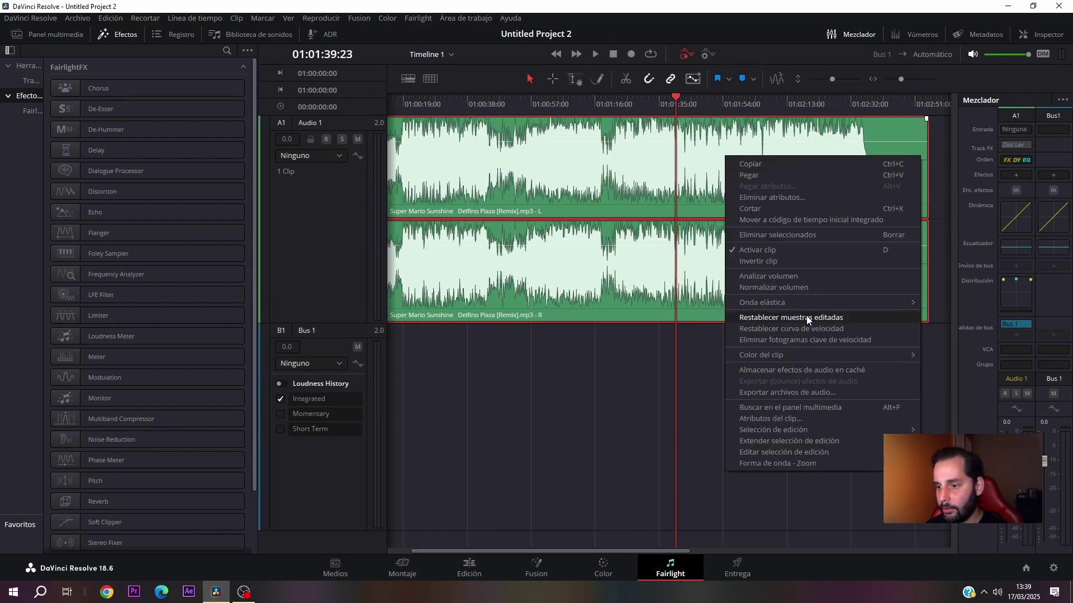
pyautogui.click(789, 291)
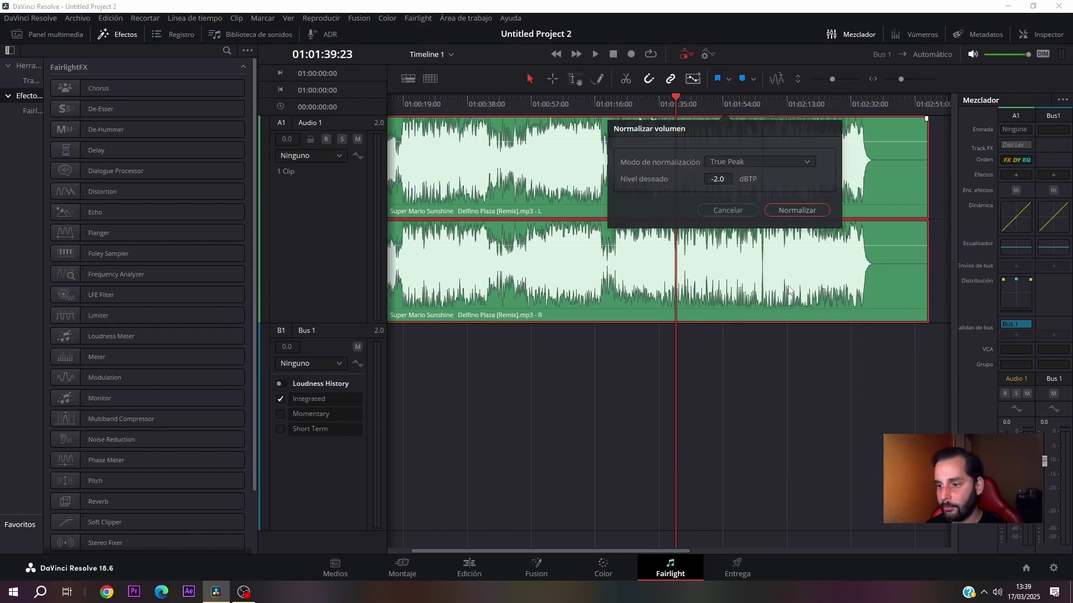
pyautogui.click(791, 210)
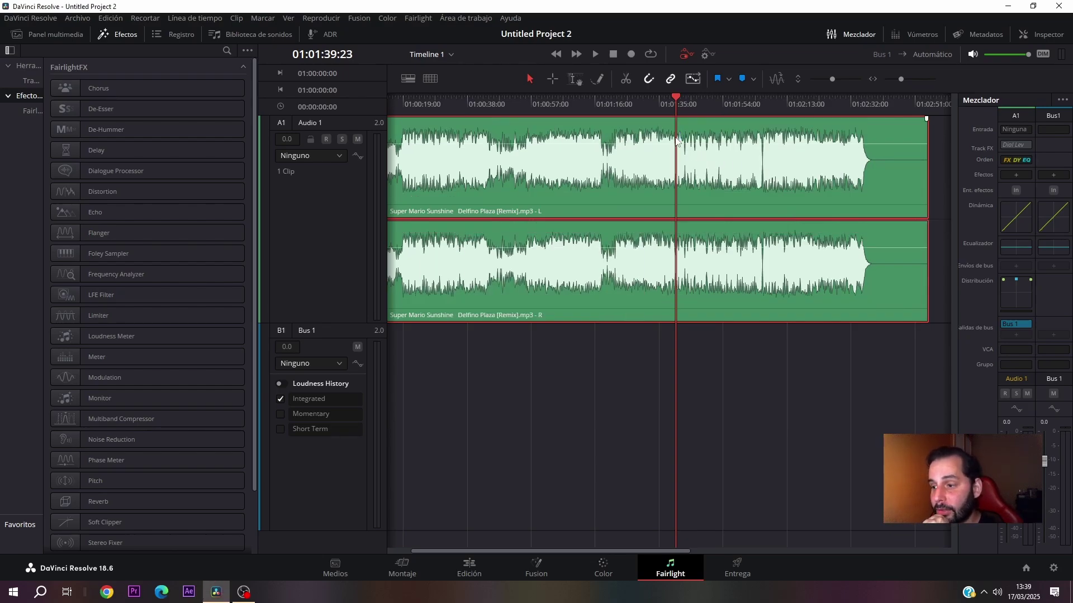
pyautogui.press('space')
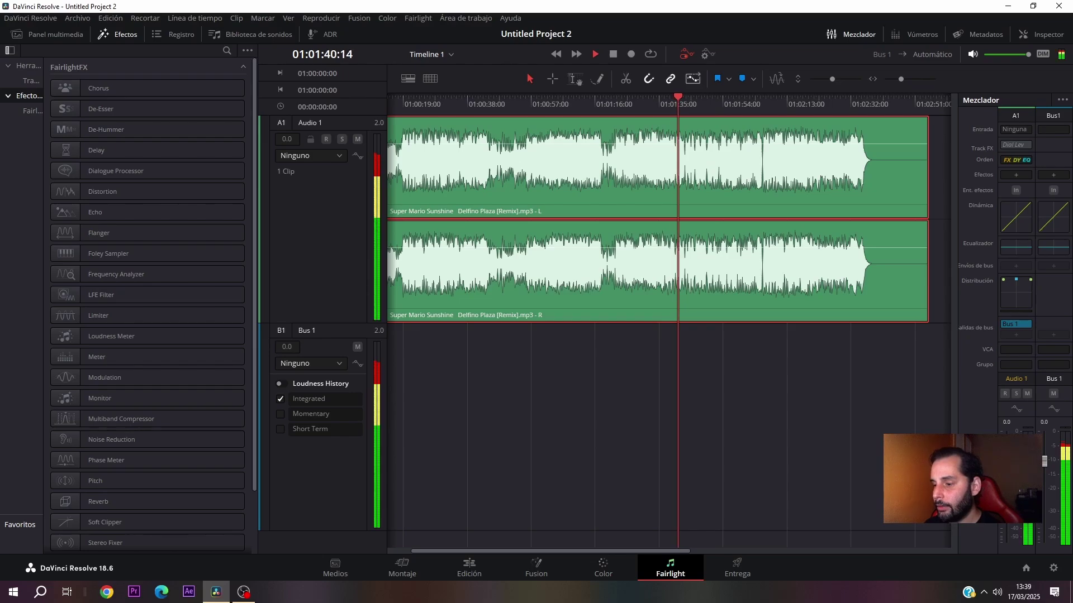
# Step: Renormalize the music clip to -3.0 dBTP True Peak and play it back to check
pyautogui.rightClick(713, 184)
pyautogui.click(743, 314)
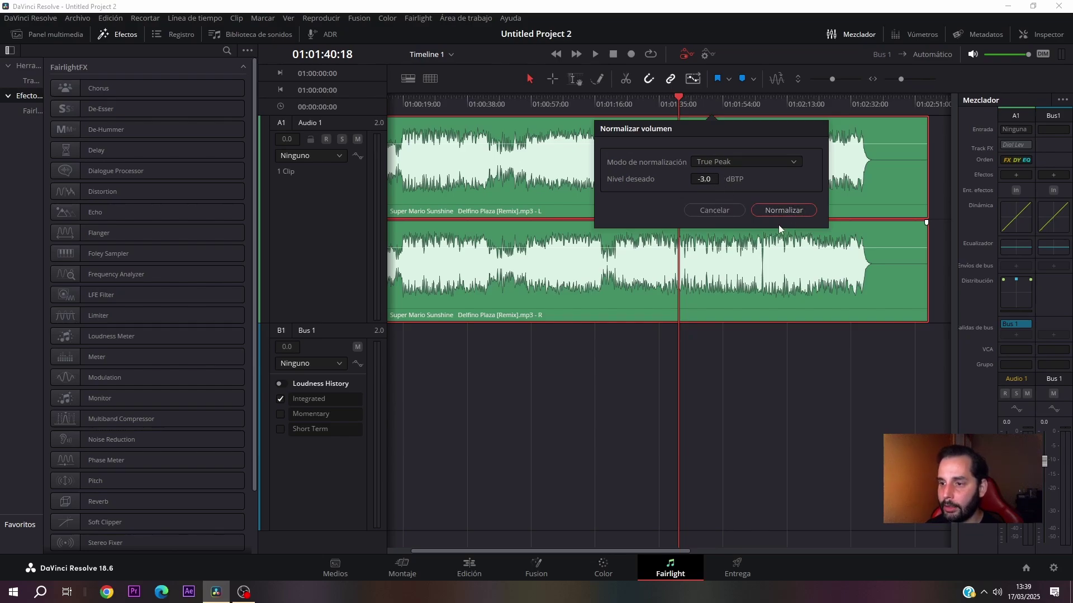
pyautogui.press('Return')
pyautogui.press('space')
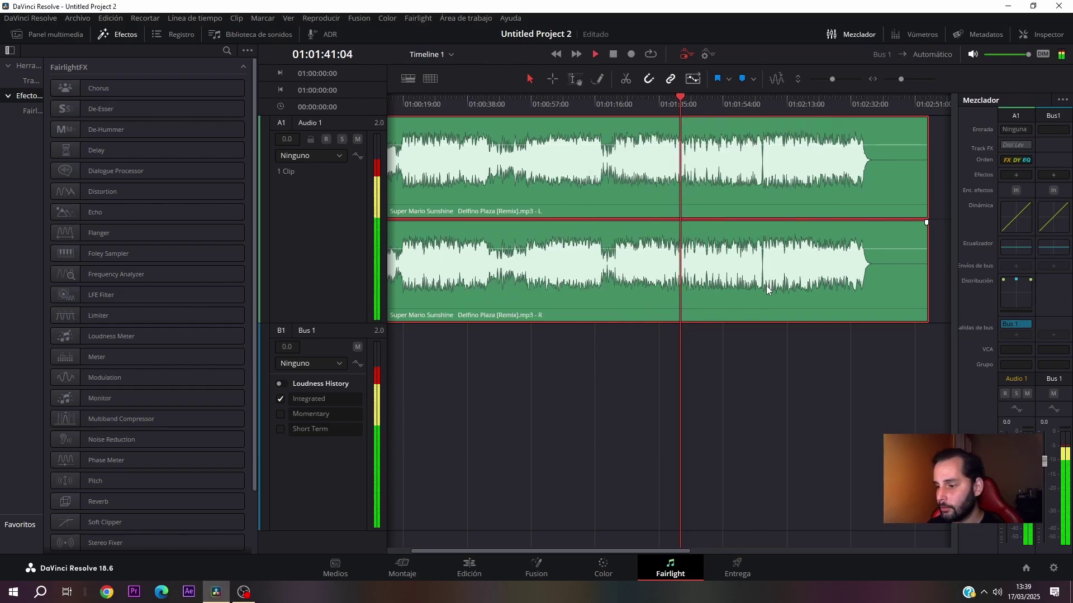
pyautogui.press('space')
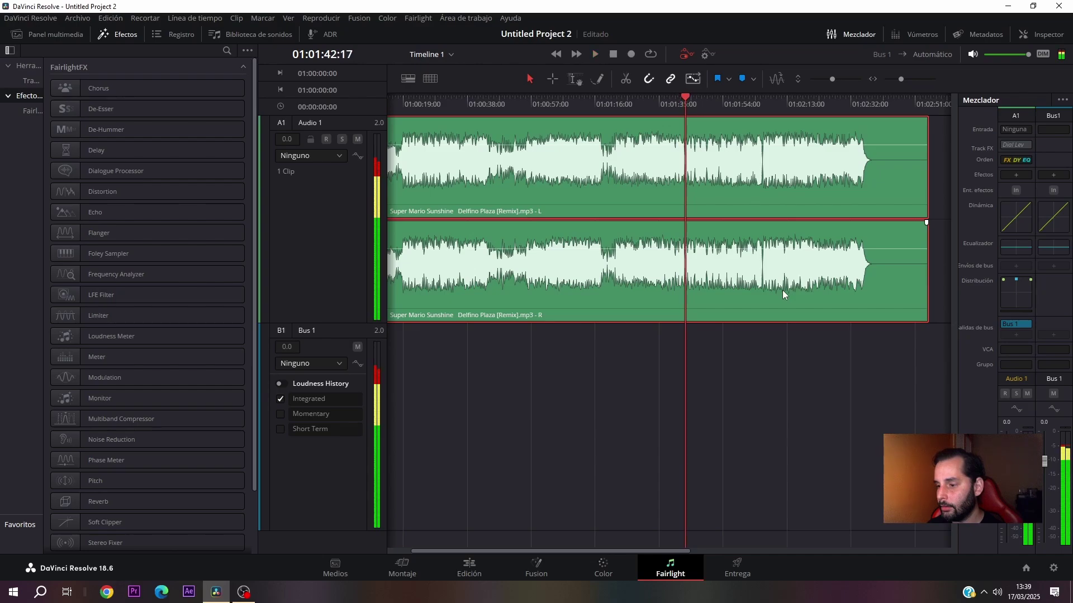
# Step: Normalize the music clip to -3.3 dBTP True Peak and listen to the result
pyautogui.rightClick(748, 167)
pyautogui.click(796, 298)
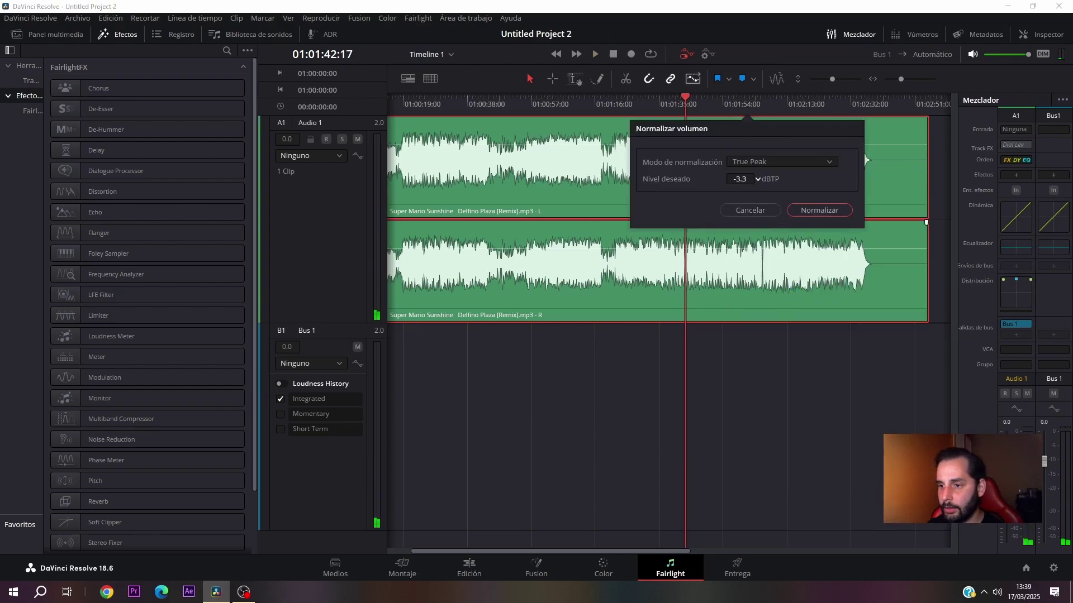
pyautogui.click(799, 214)
pyautogui.press('space')
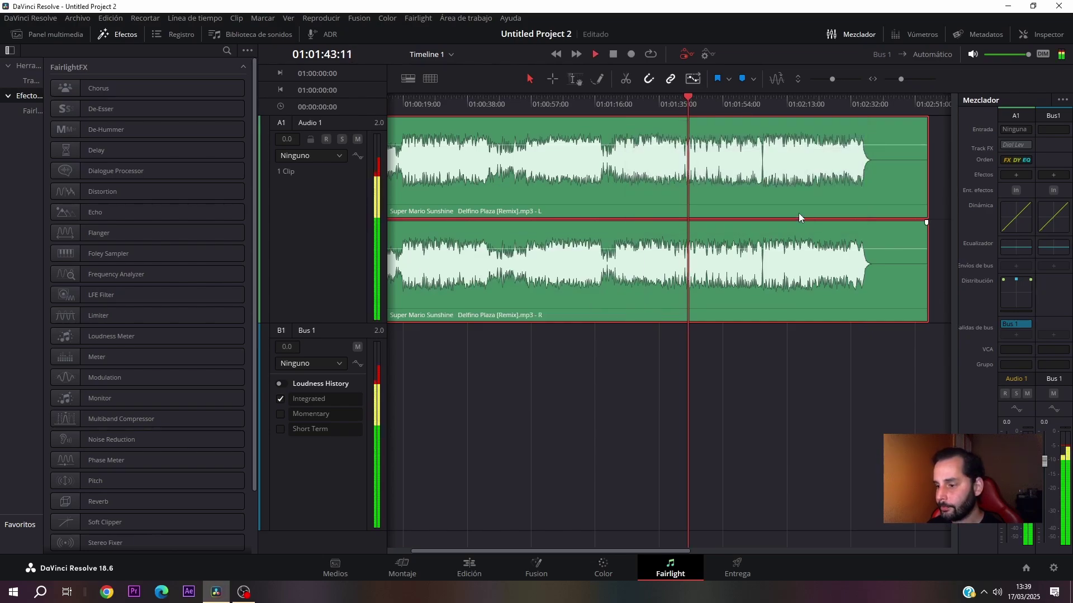
pyautogui.press('space')
# Step: Adjust the True Peak target, renormalize the music clip, and check its loudness
pyautogui.rightClick(774, 175)
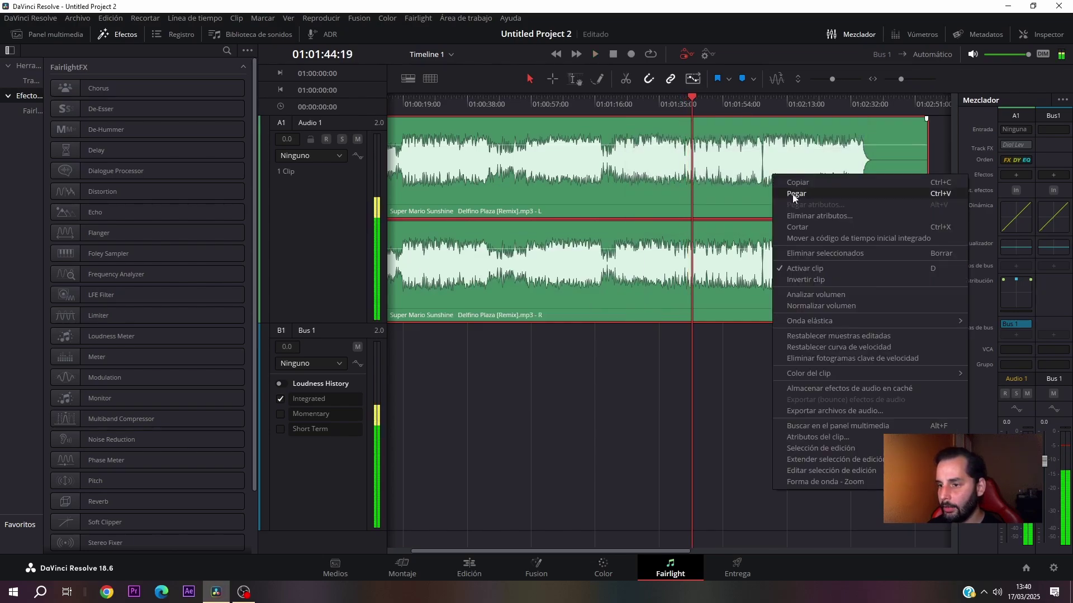
pyautogui.click(827, 305)
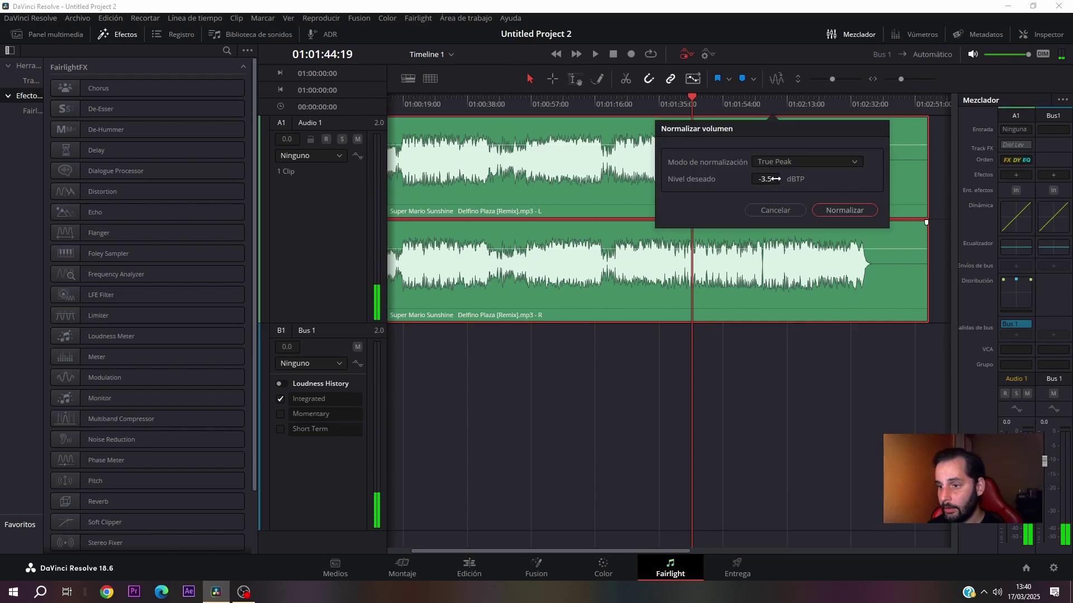
pyautogui.moveTo(775, 179); pyautogui.dragTo(783, 178)
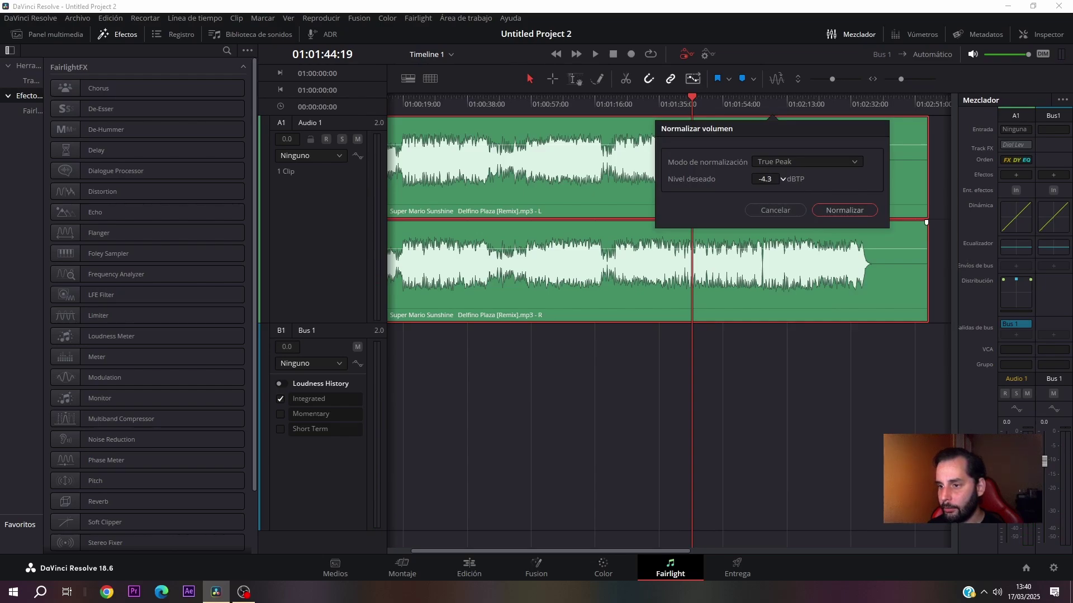
pyautogui.click(832, 211)
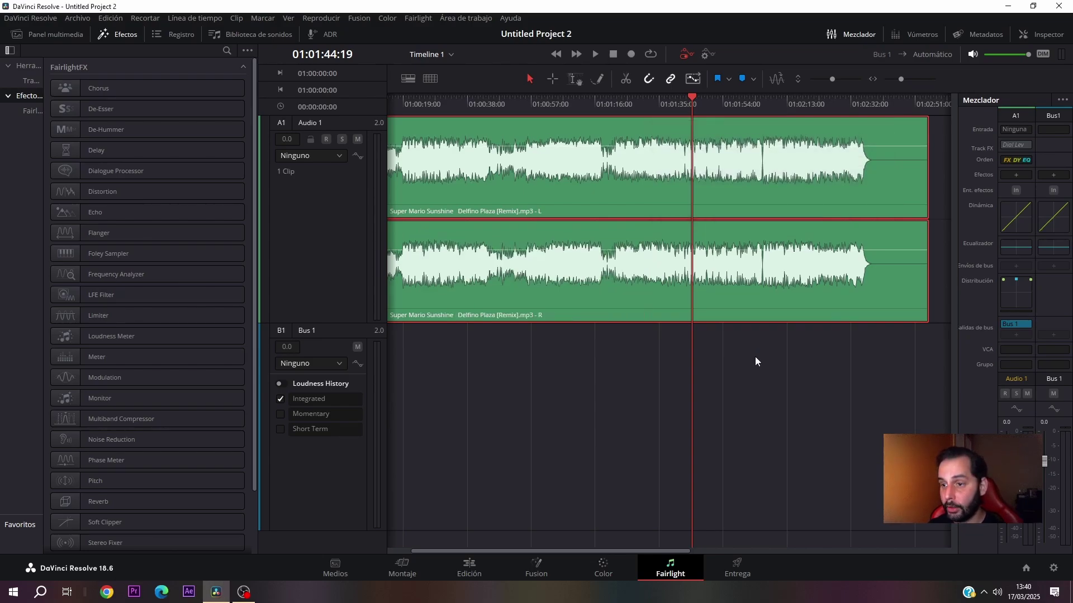
pyautogui.press('space')
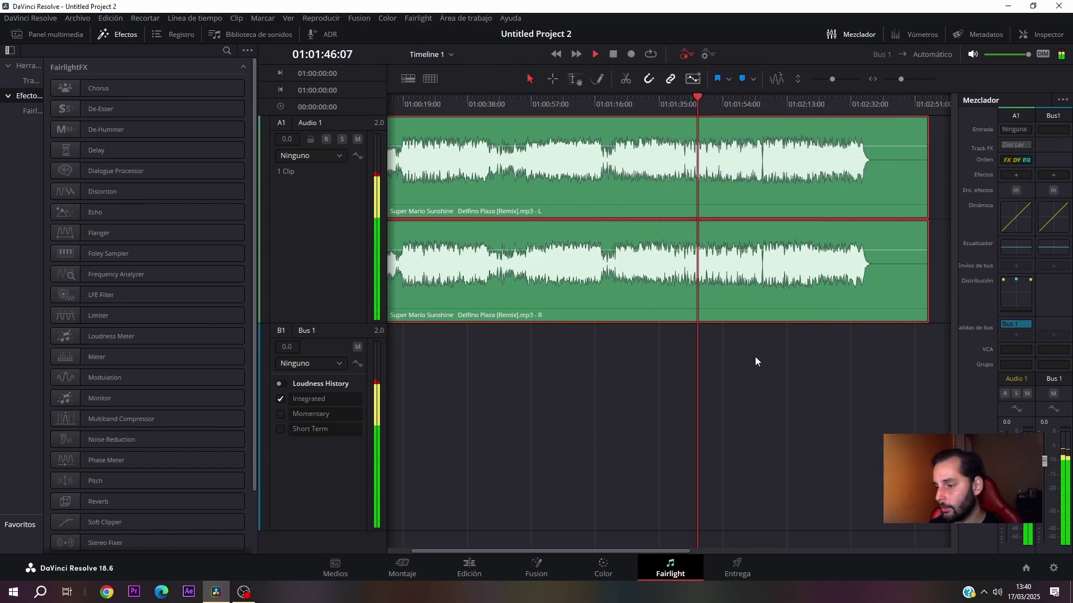
pyautogui.press('space')
# Step: Renormalize the music clip to a -6.0 dBTP True Peak
pyautogui.rightClick(769, 155)
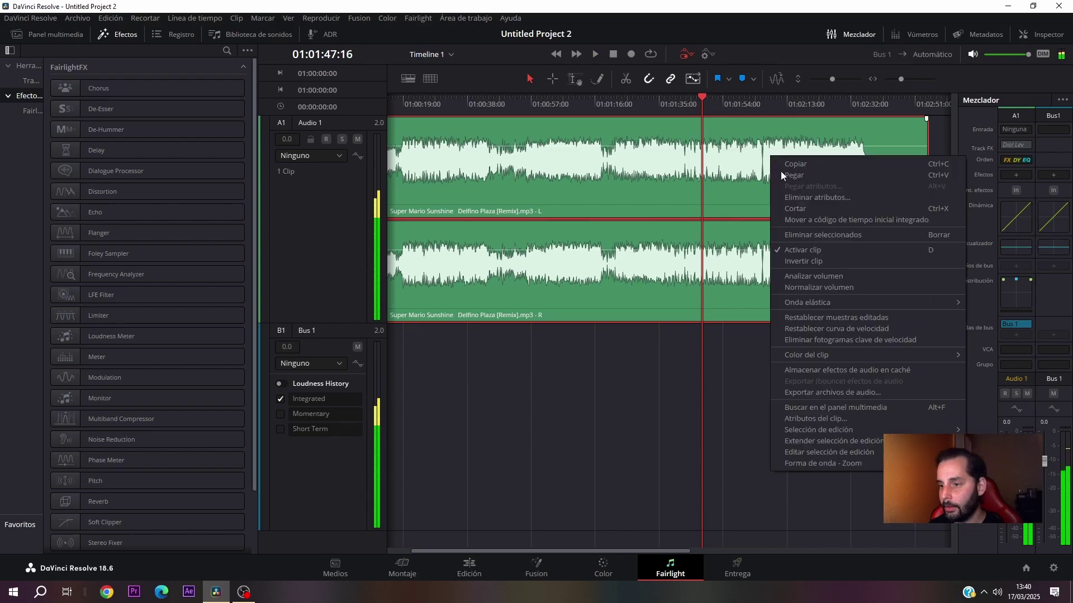
pyautogui.click(832, 285)
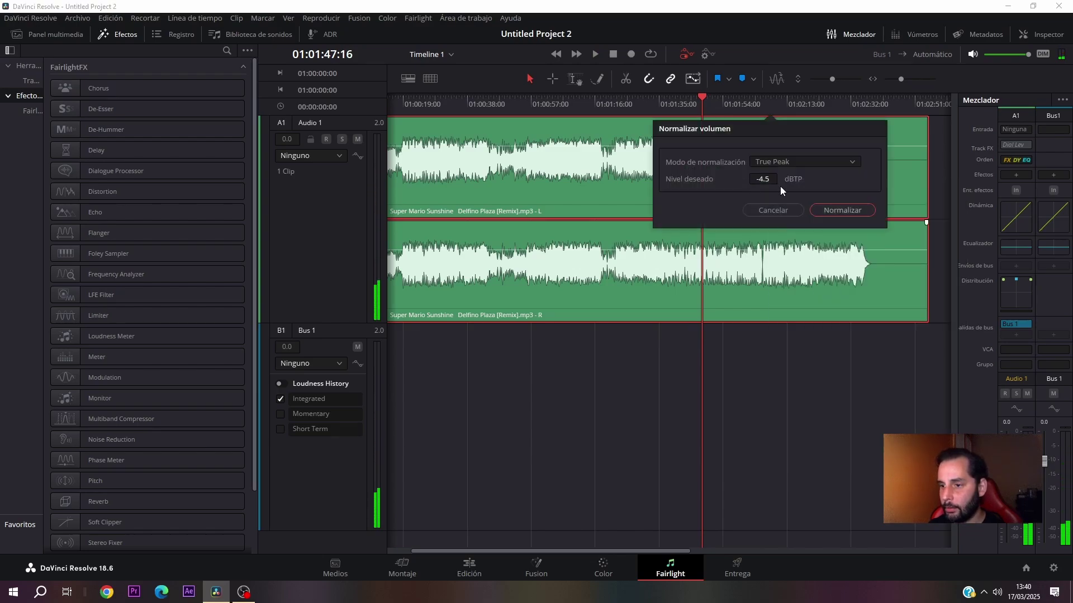
pyautogui.scroll(4, 780, 179)
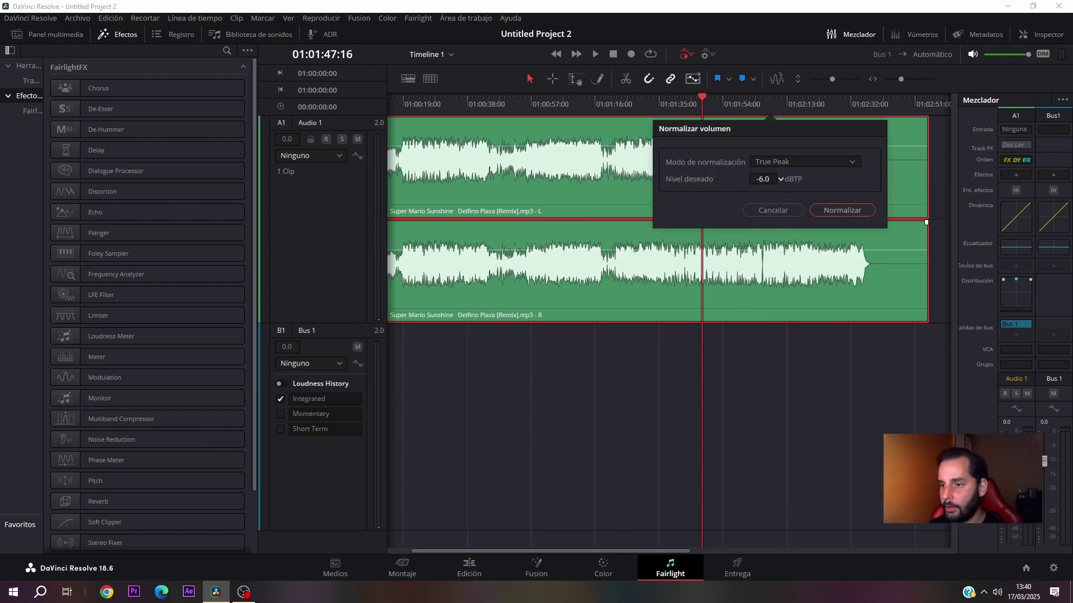
pyautogui.click(841, 209)
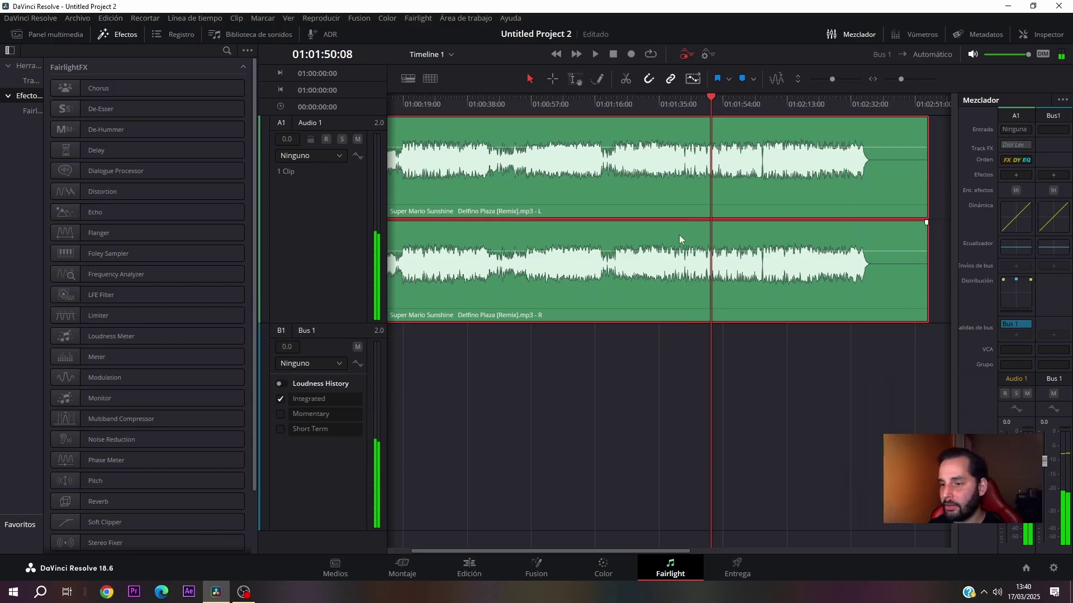
# Step: Renormalize the music clip to -6.6 dBTP True Peak, preview it, and save the project
pyautogui.rightClick(724, 180)
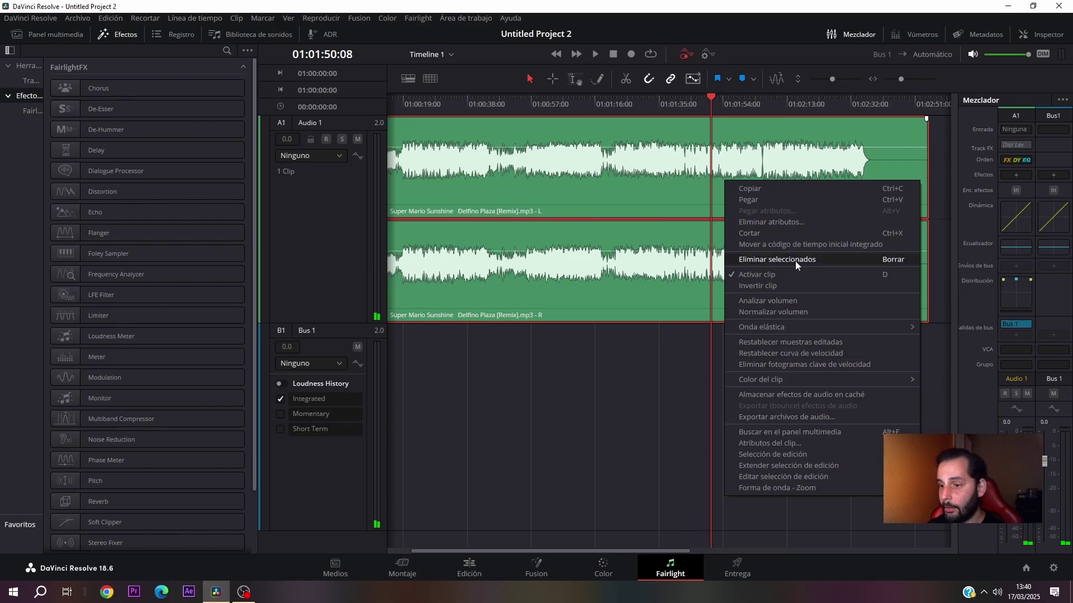
pyautogui.click(787, 312)
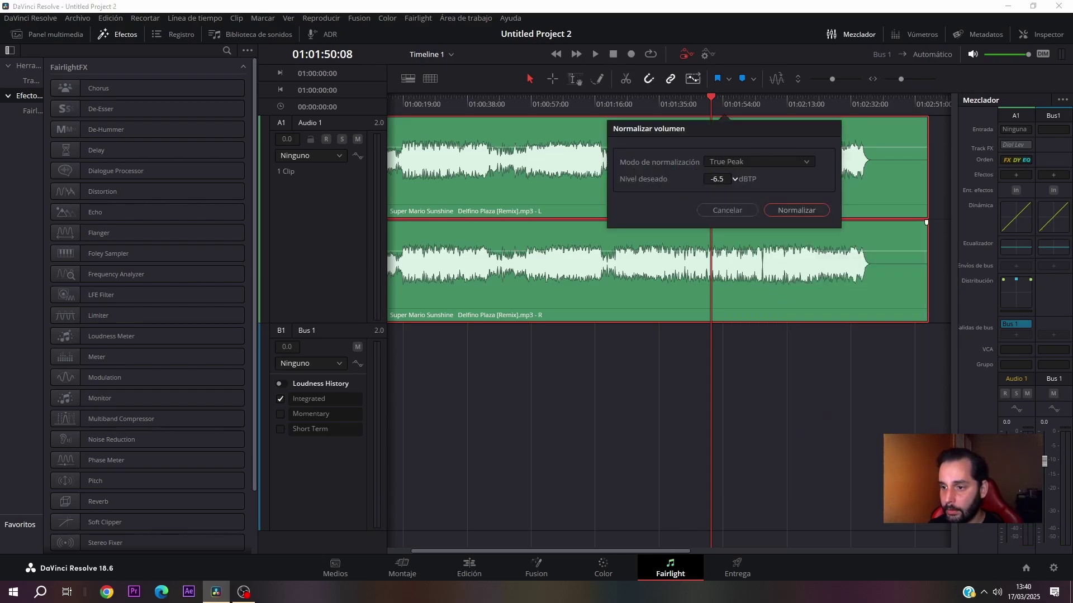
pyautogui.click(776, 210)
pyautogui.press('space')
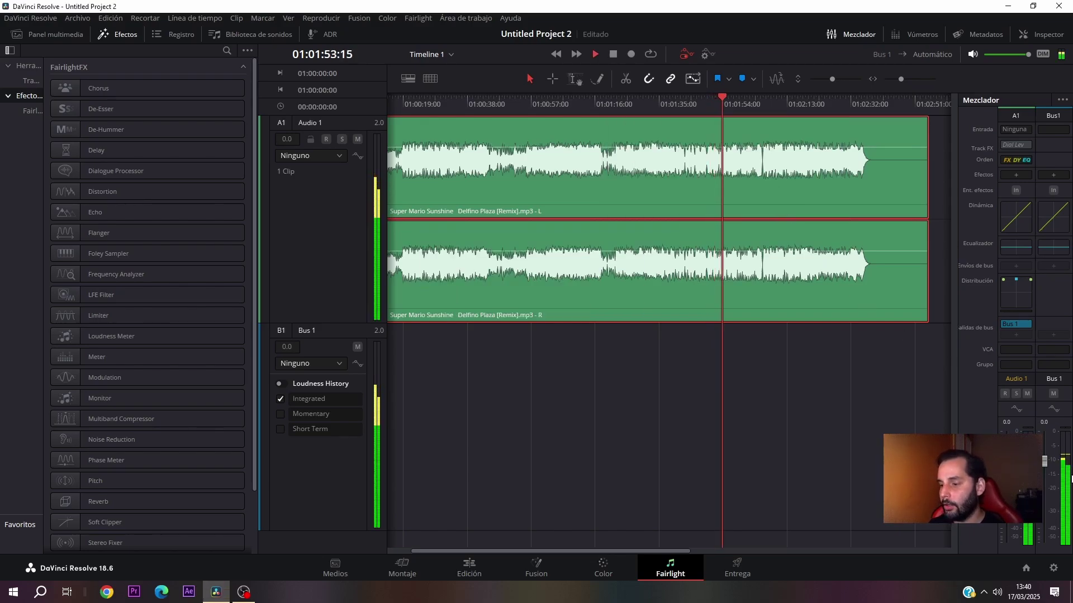
pyautogui.press('space')
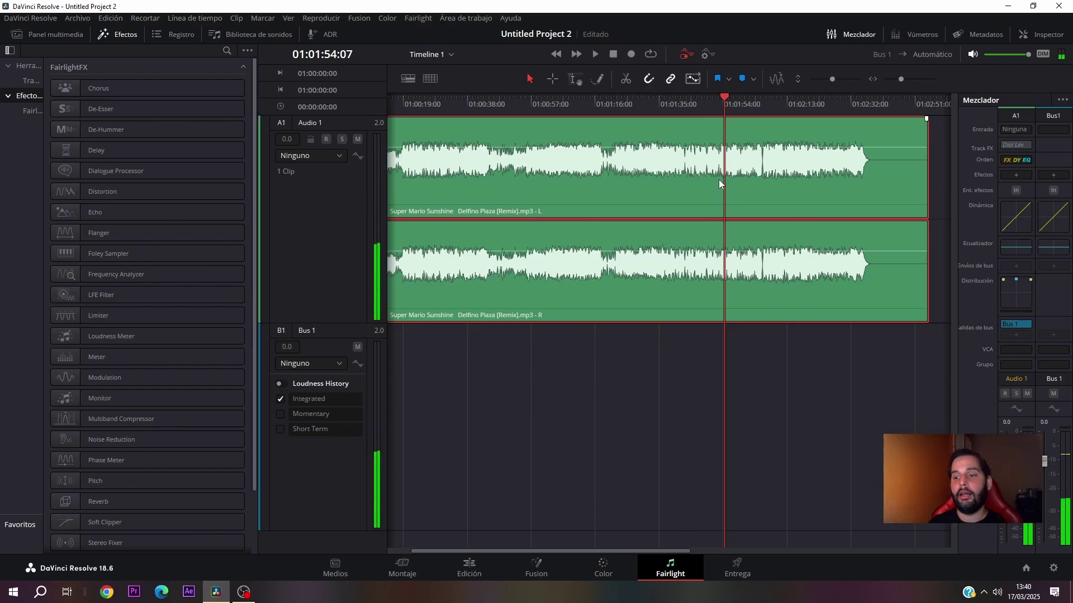
pyautogui.hotkey('ctrl', 's')
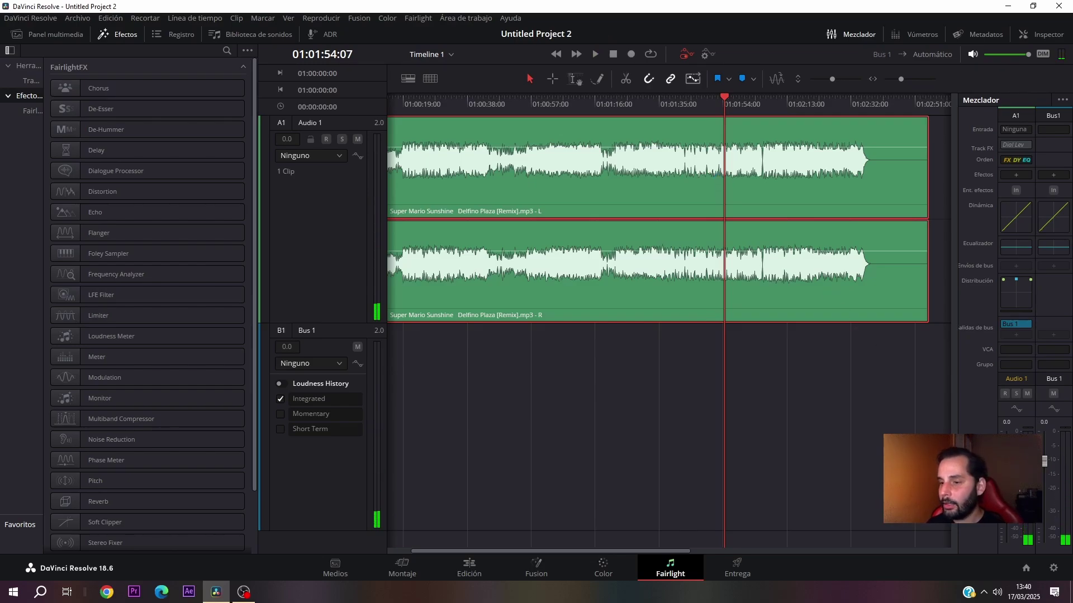
# Step: Switch between the Edit and Fairlight pages and listen to the music clip
pyautogui.click(467, 570)
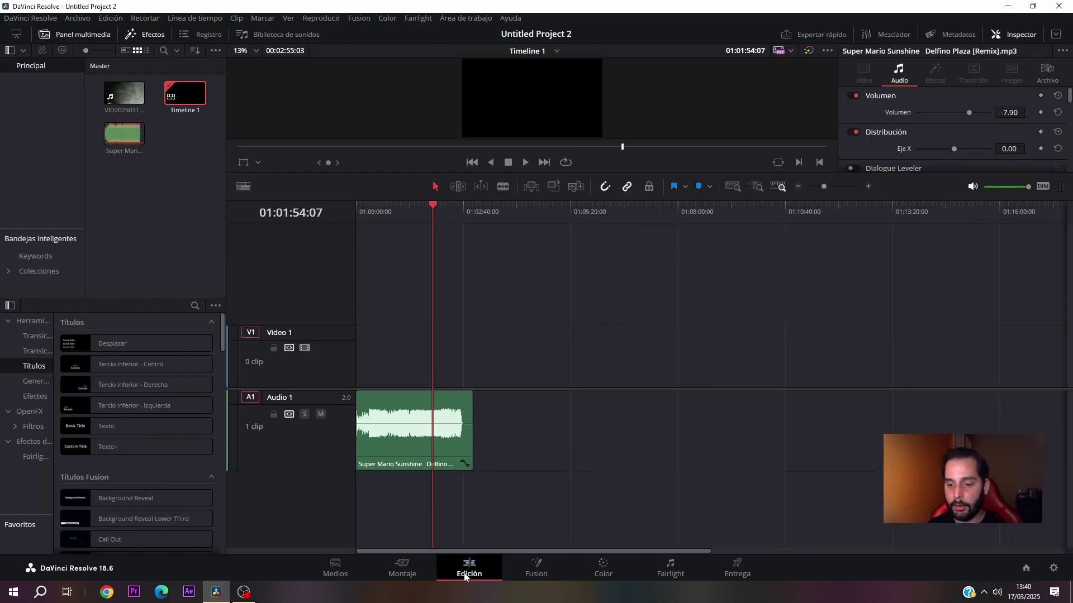
pyautogui.press('space')
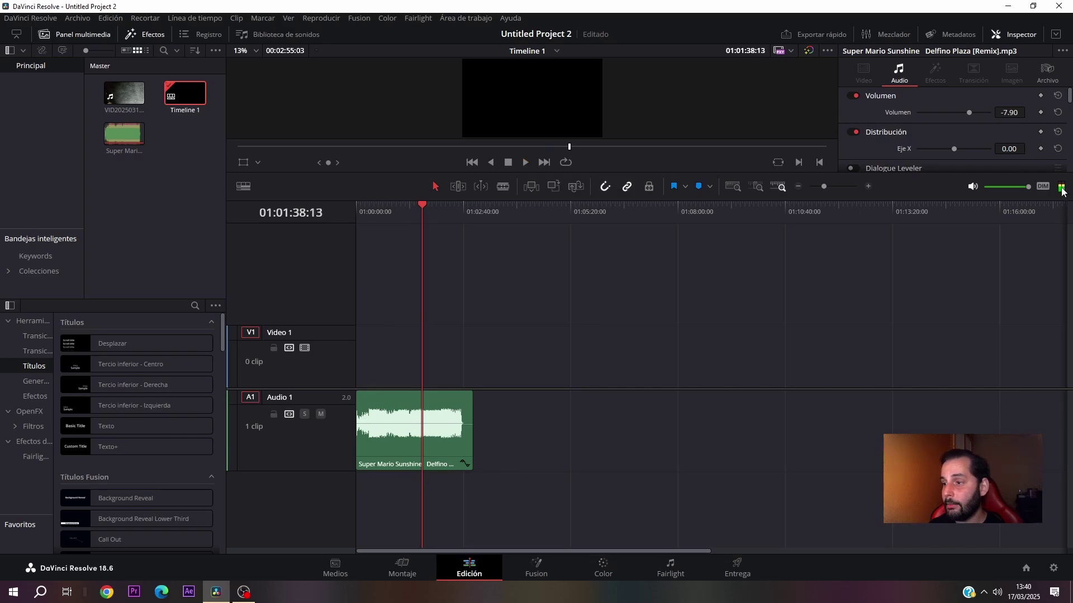
pyautogui.click(670, 570)
pyautogui.press('space')
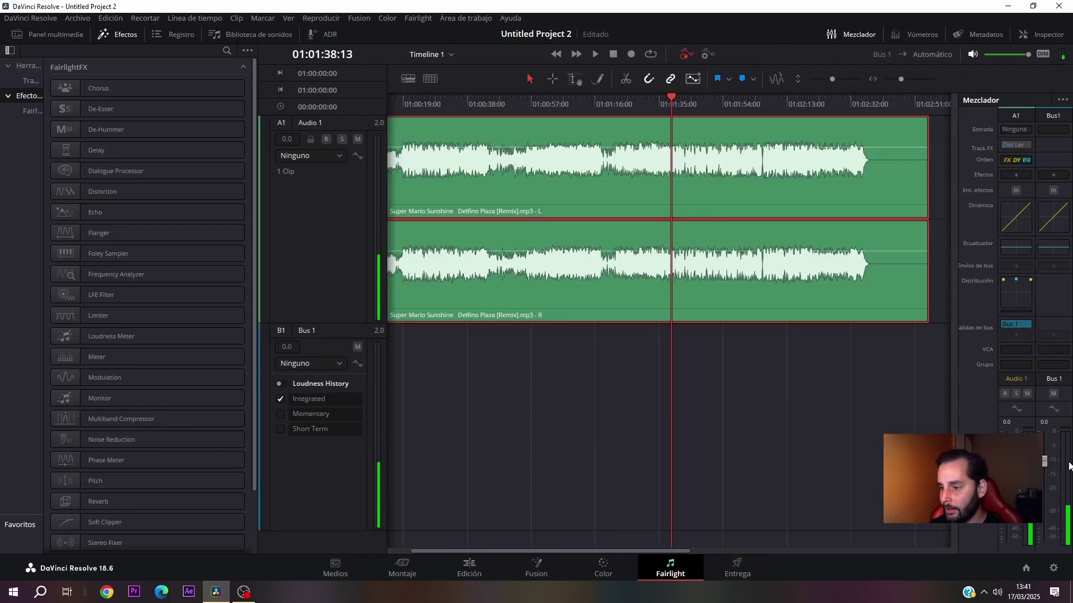
pyautogui.press('space')
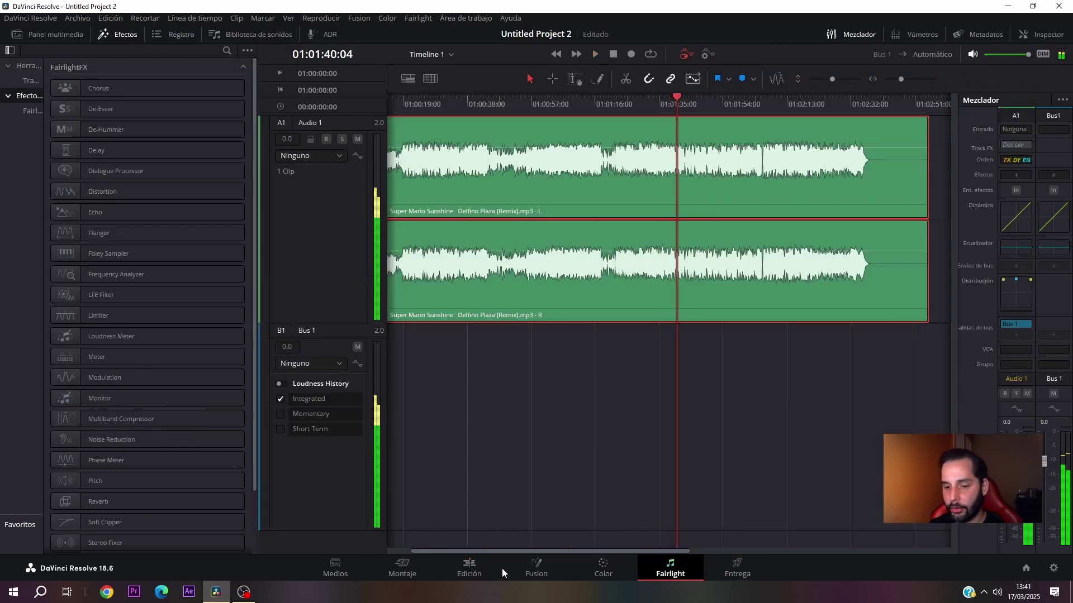
# Step: On the Edit page, play the timeline, move the playhead to 01:01:15:00, and inspect the clip options
pyautogui.click(475, 575)
pyautogui.press('space')
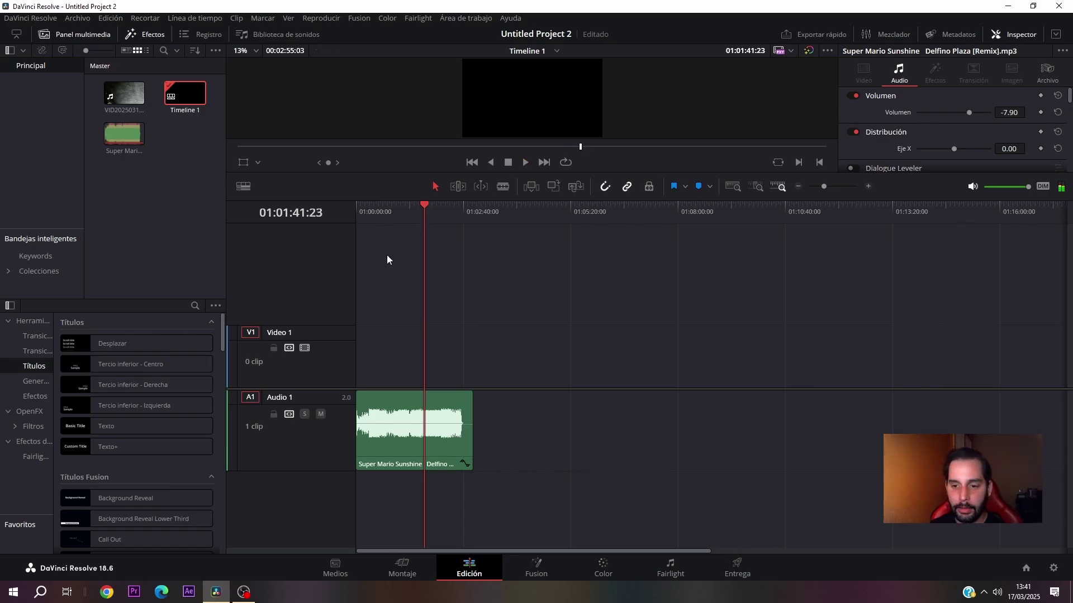
pyautogui.moveTo(402, 217); pyautogui.dragTo(406, 219)
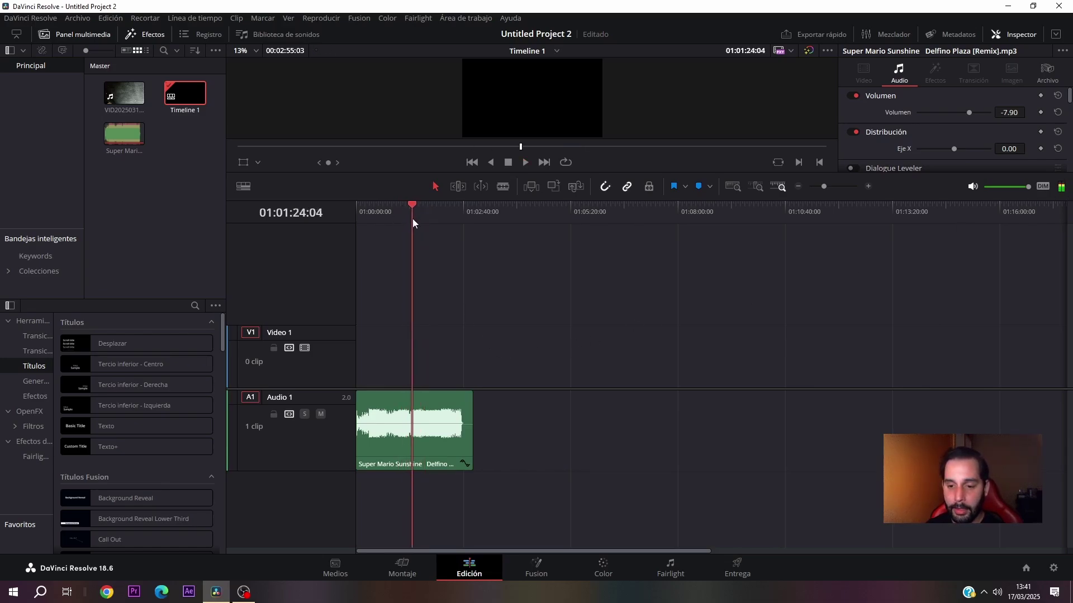
pyautogui.rightClick(430, 412)
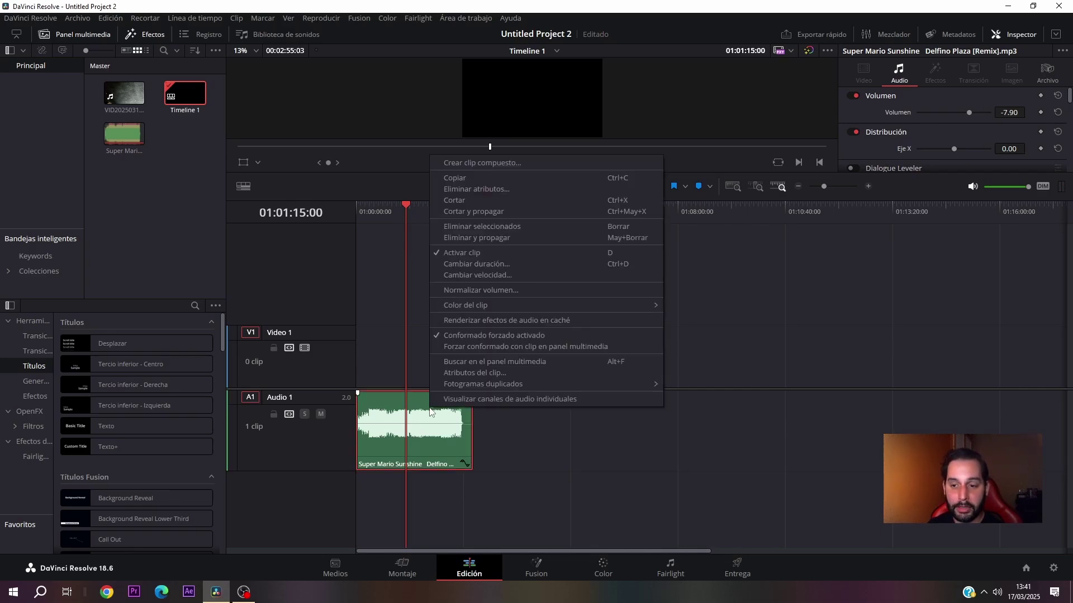
pyautogui.click(616, 443)
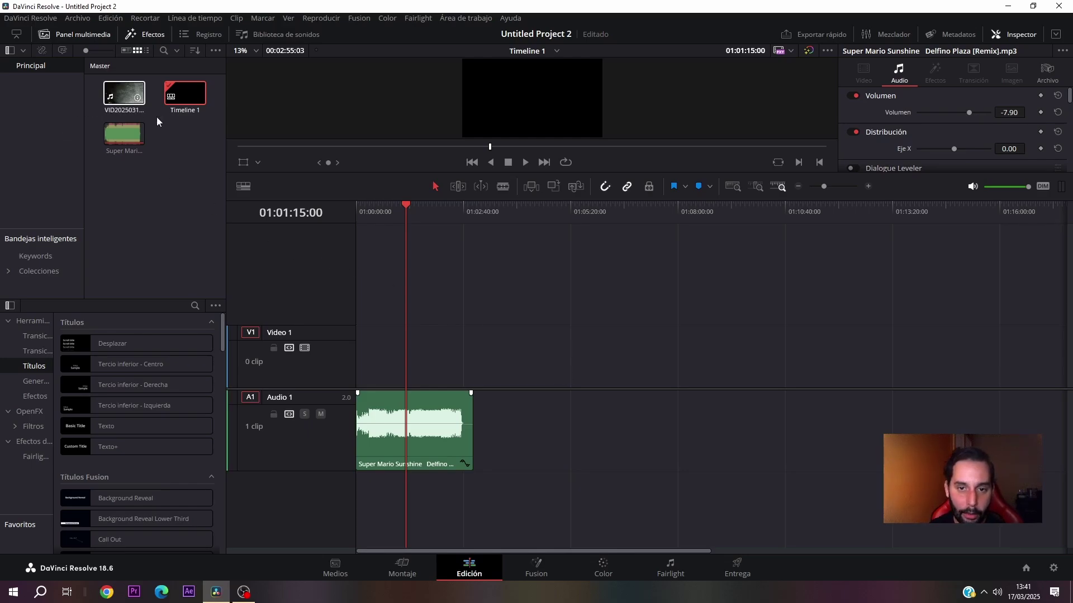
# Step: Place the webcam video on the timeline after the music clip with the playhead on it
pyautogui.moveTo(124, 93); pyautogui.dragTo(610, 347)
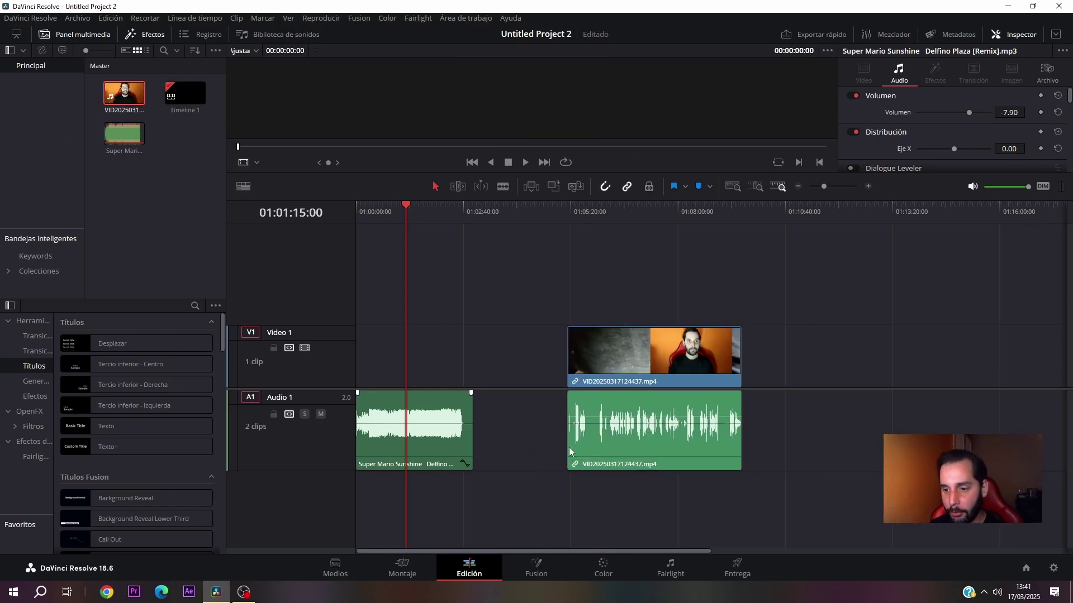
pyautogui.click(608, 215)
pyautogui.click(661, 575)
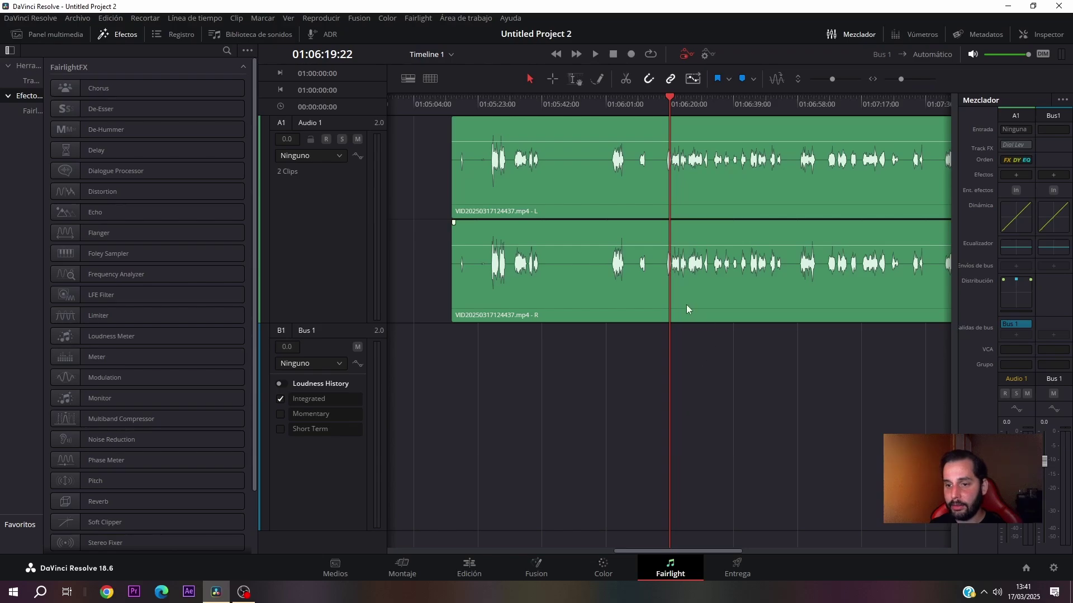
# Step: Normalize the webcam clip's audio to a -1.6 dBTP True Peak in Fairlight and play it
pyautogui.scroll(-10, 677, 319)
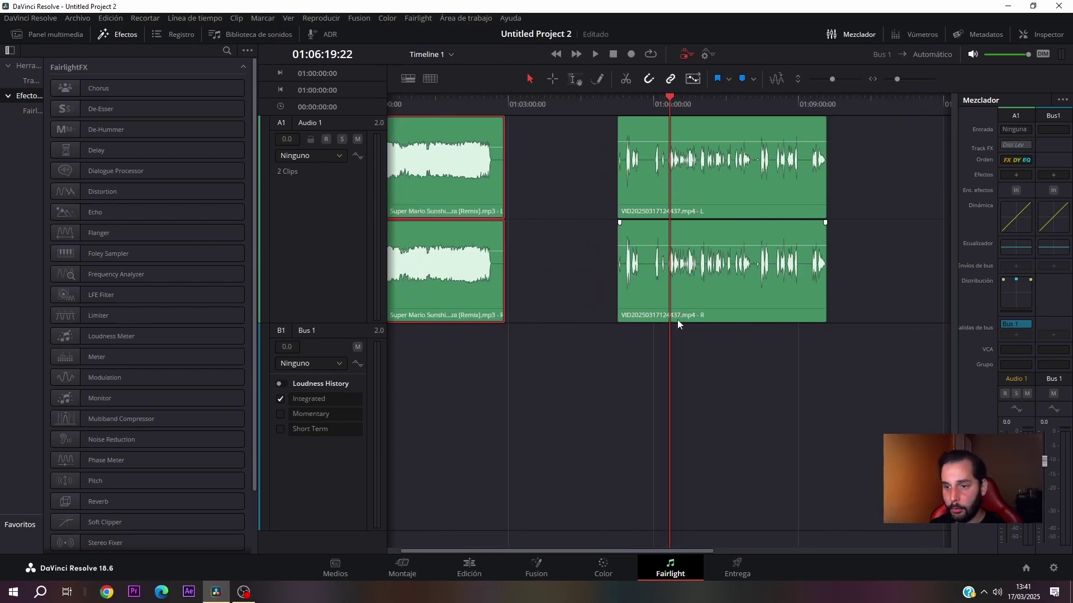
pyautogui.scroll(-3, 677, 319)
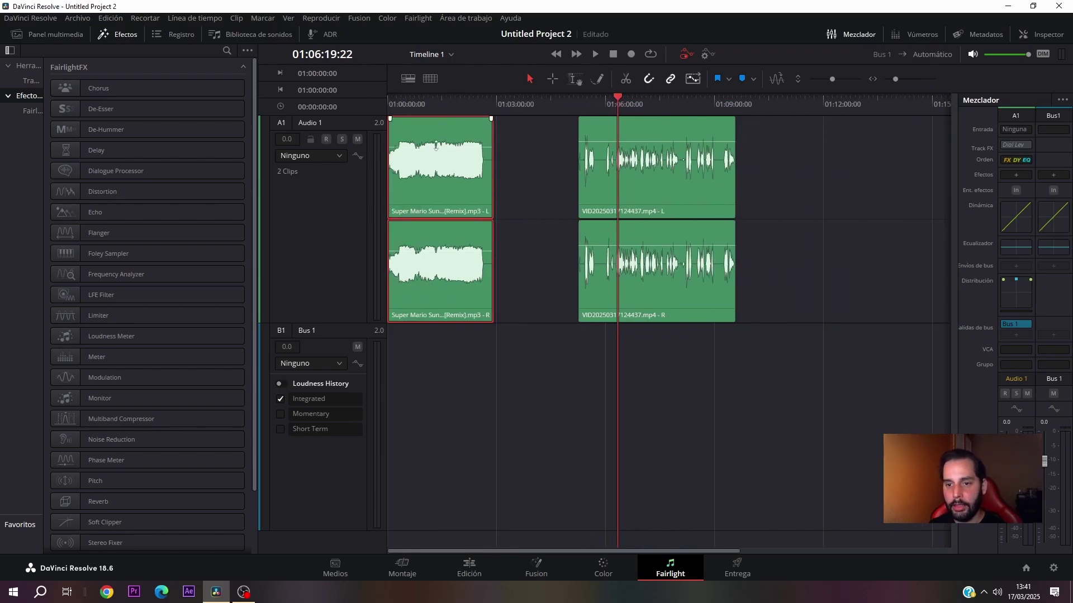
pyautogui.rightClick(656, 177)
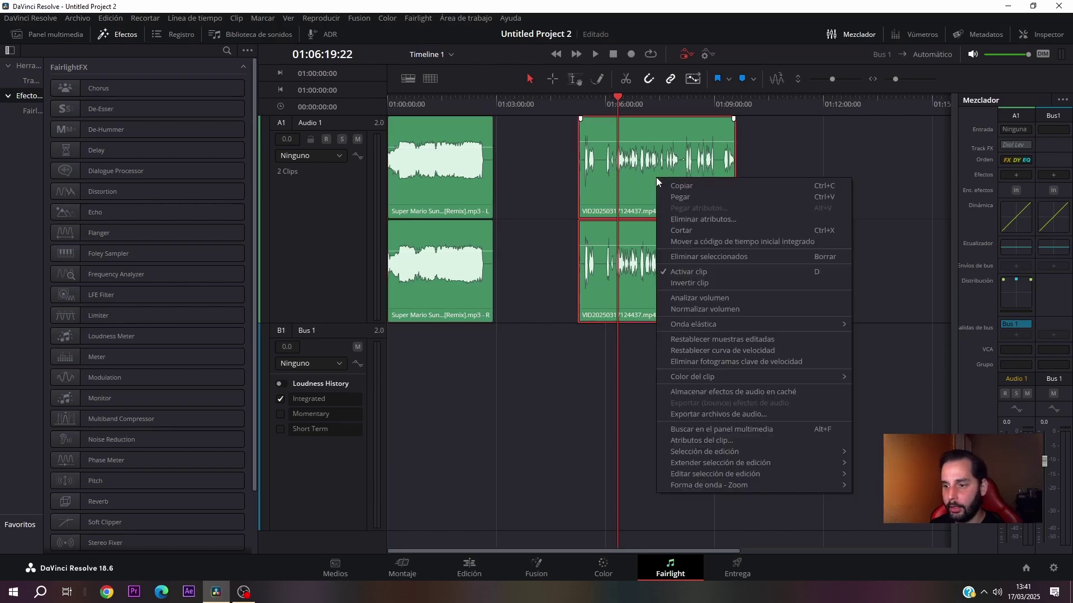
pyautogui.click(716, 310)
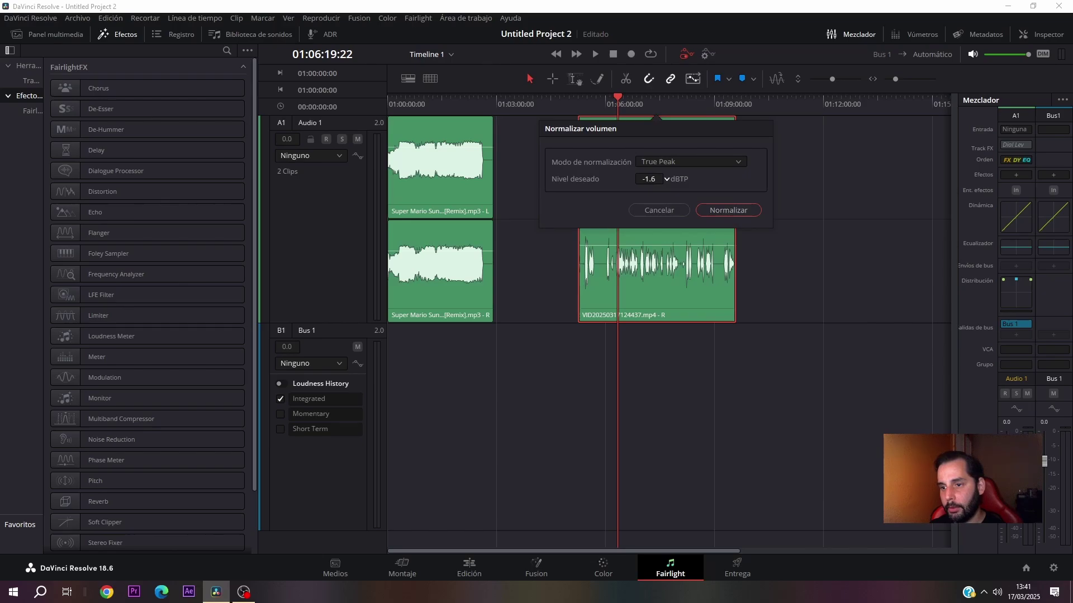
pyautogui.click(721, 210)
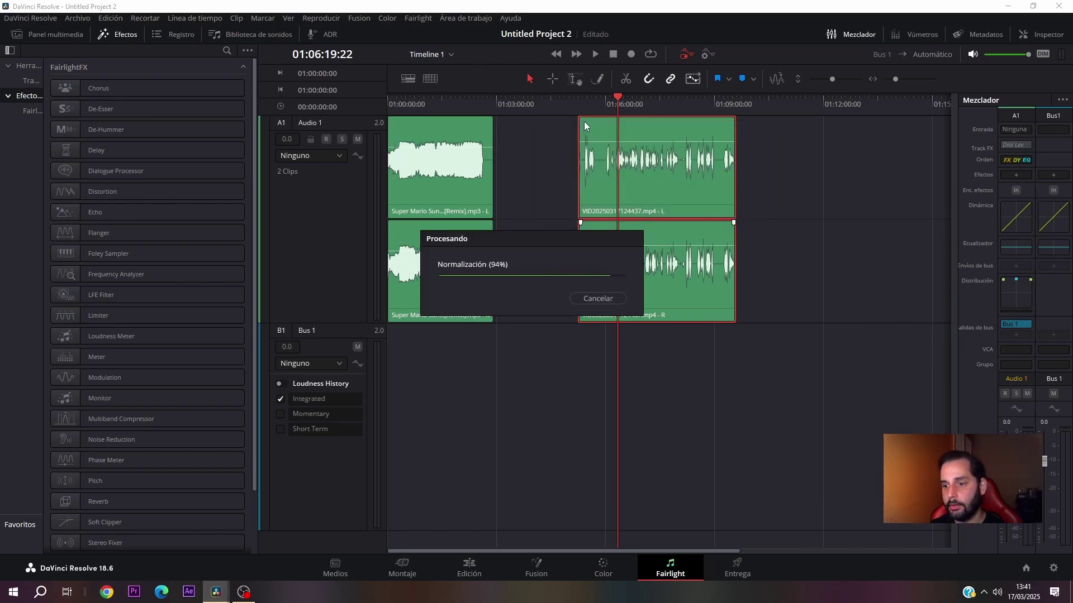
pyautogui.press('space')
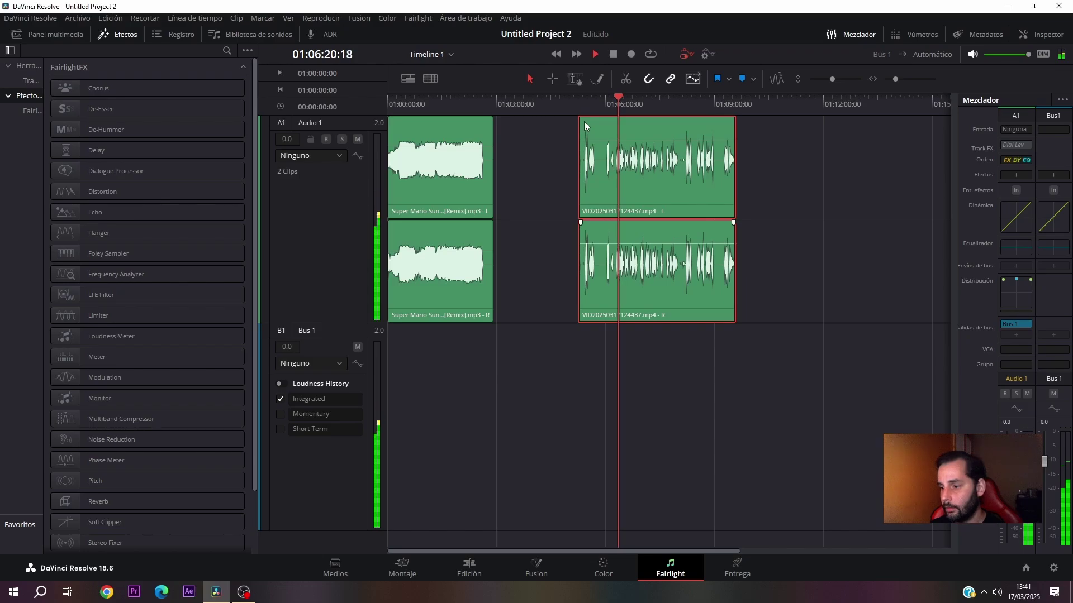
# Step: Renormalize the webcam audio to -1.5 dBTP True Peak, check it, and save the project
pyautogui.press('space')
pyautogui.rightClick(666, 180)
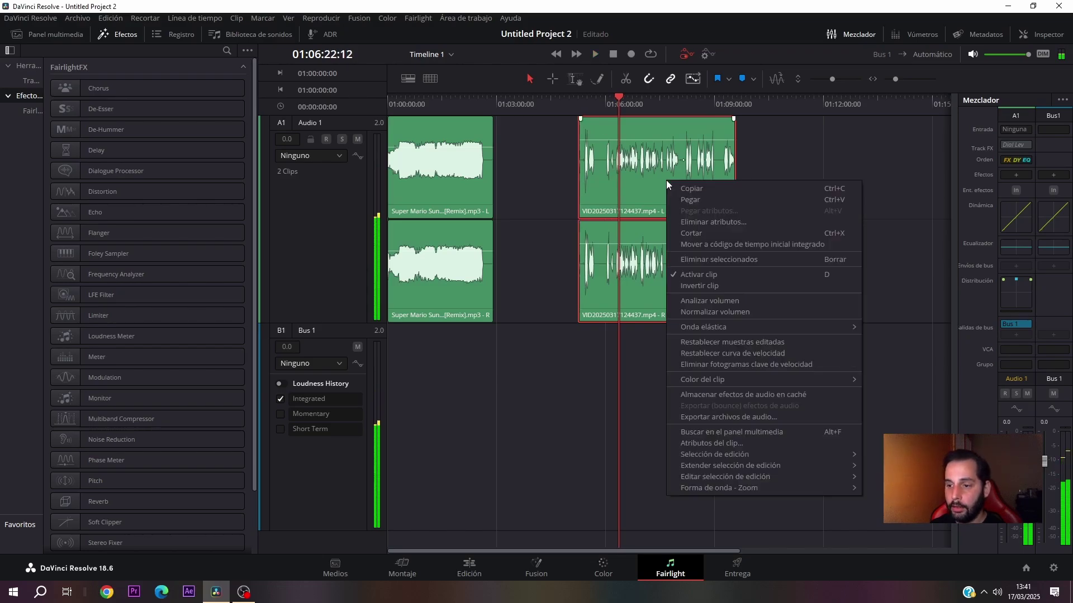
pyautogui.click(726, 311)
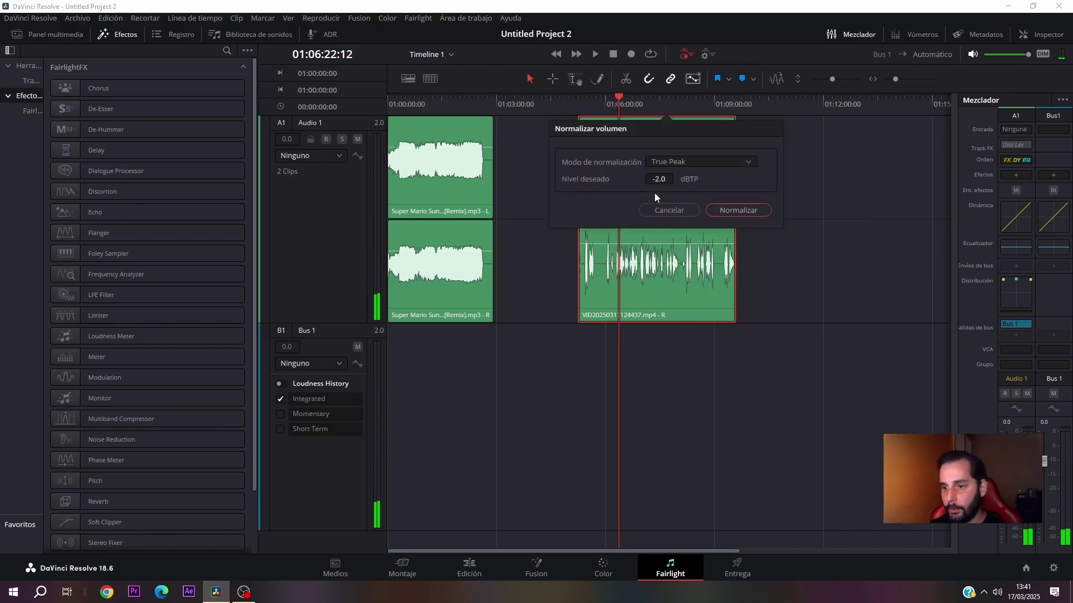
pyautogui.scroll(5, 676, 178)
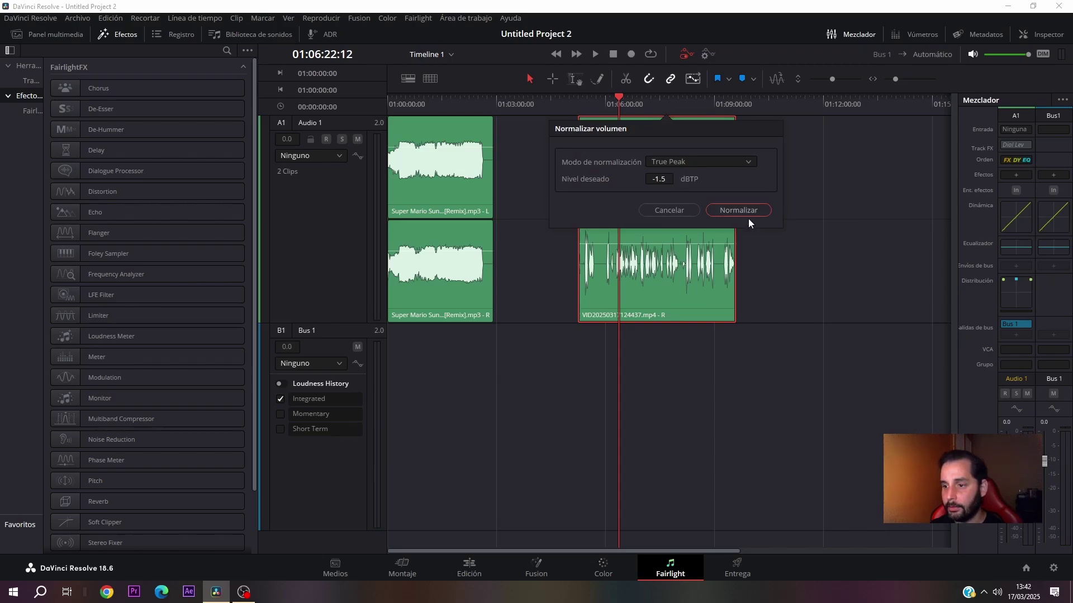
pyautogui.press('Return')
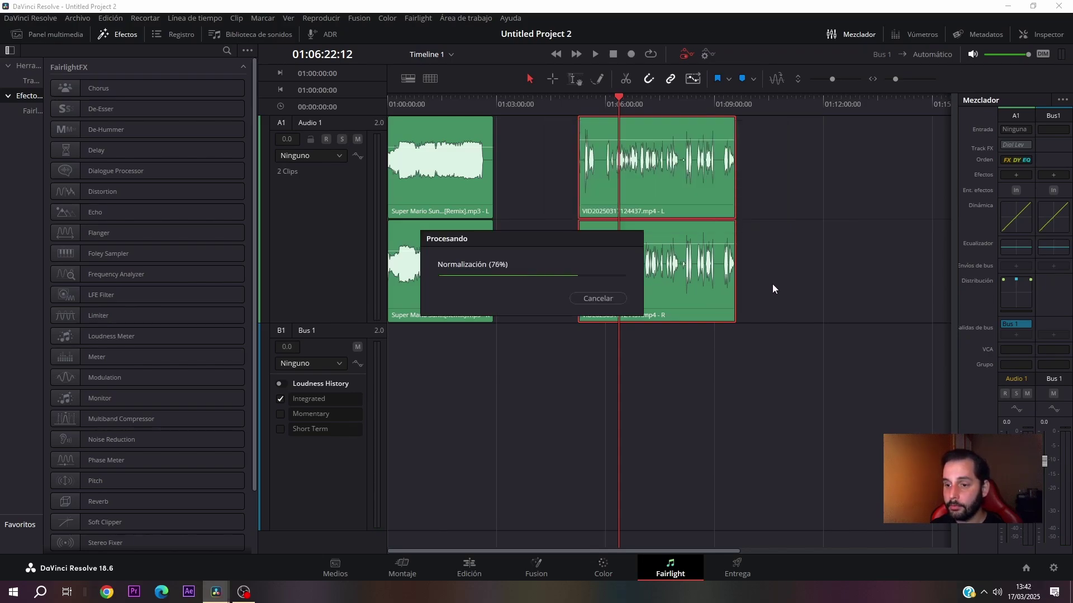
pyautogui.press('space')
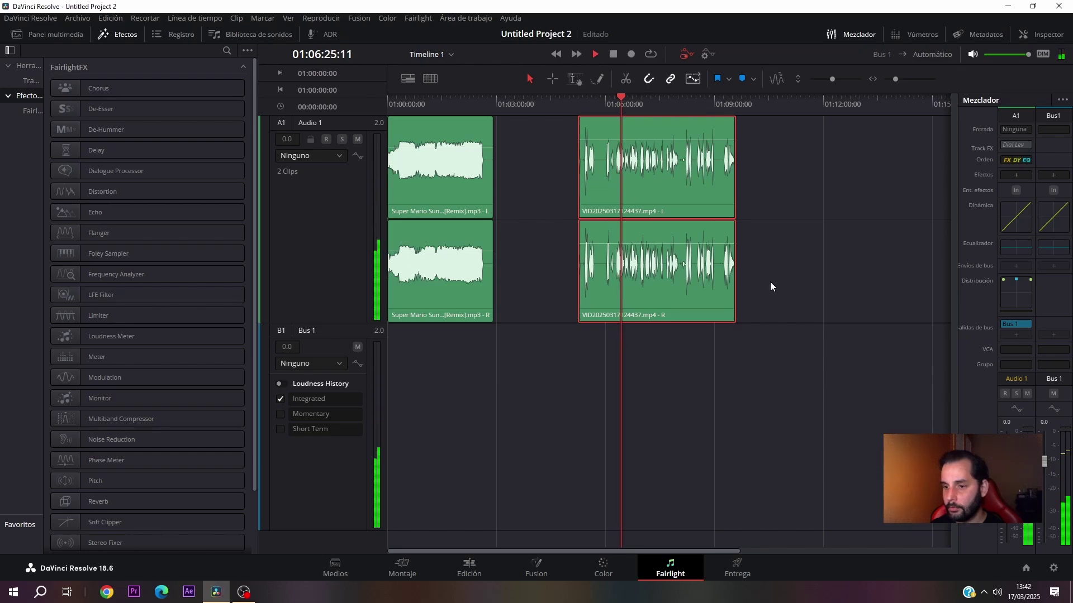
pyautogui.press('space')
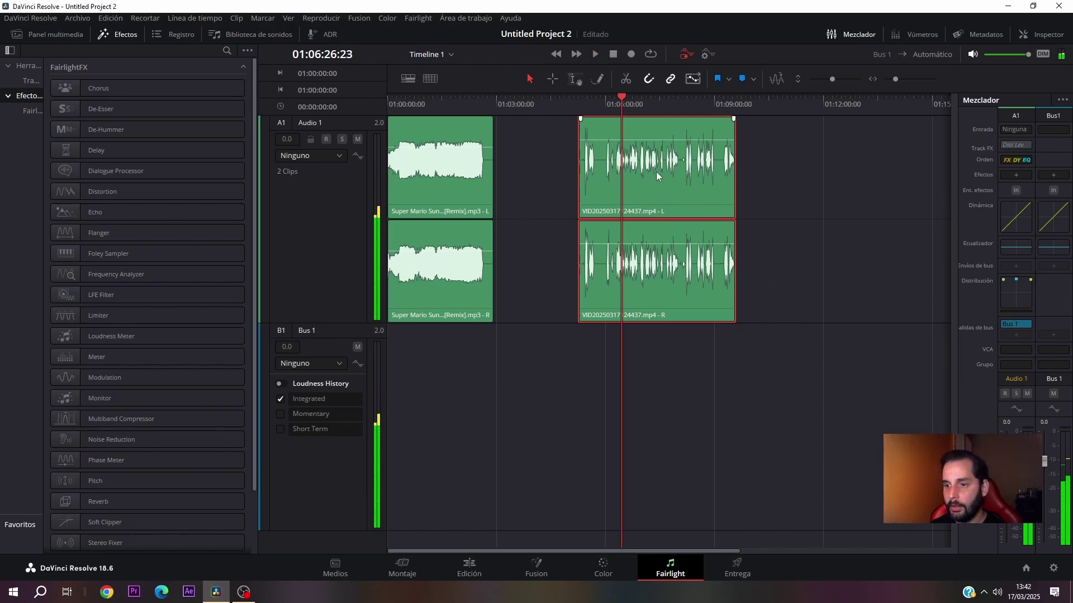
pyautogui.hotkey('ctrl', 's')
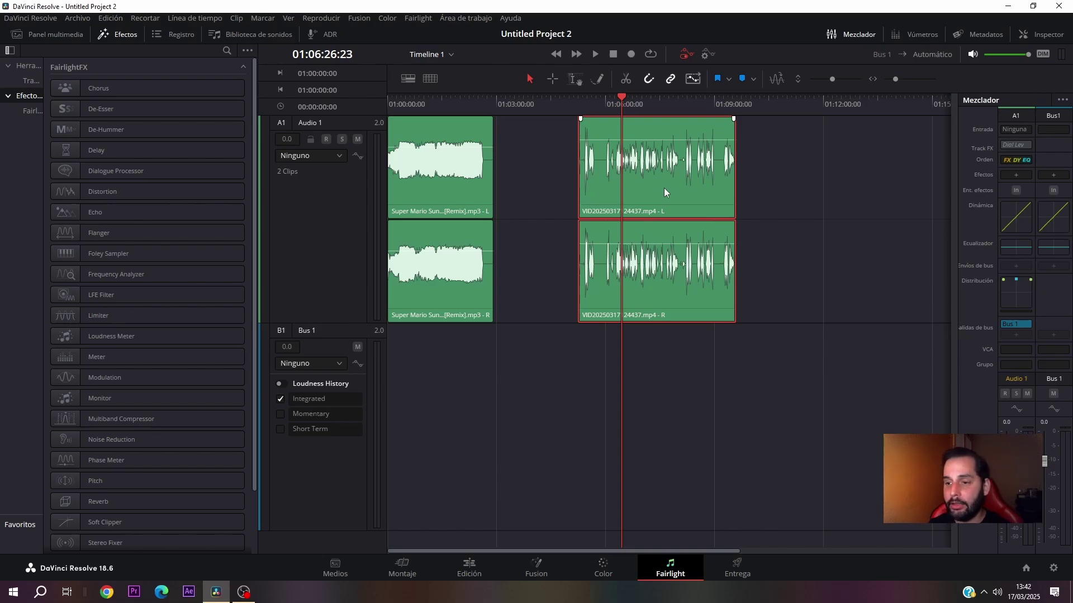
# Step: Raise the webcam audio's normalization to 0.0 dBTP True Peak, preview it, and return to the Edit page
pyautogui.press('space')
pyautogui.rightClick(664, 189)
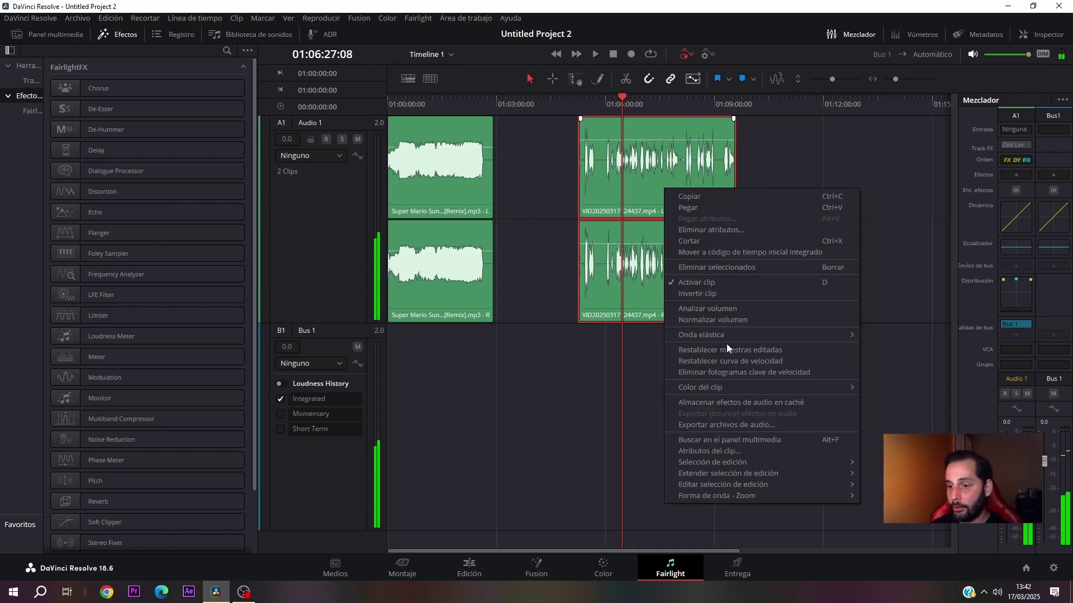
pyautogui.click(718, 319)
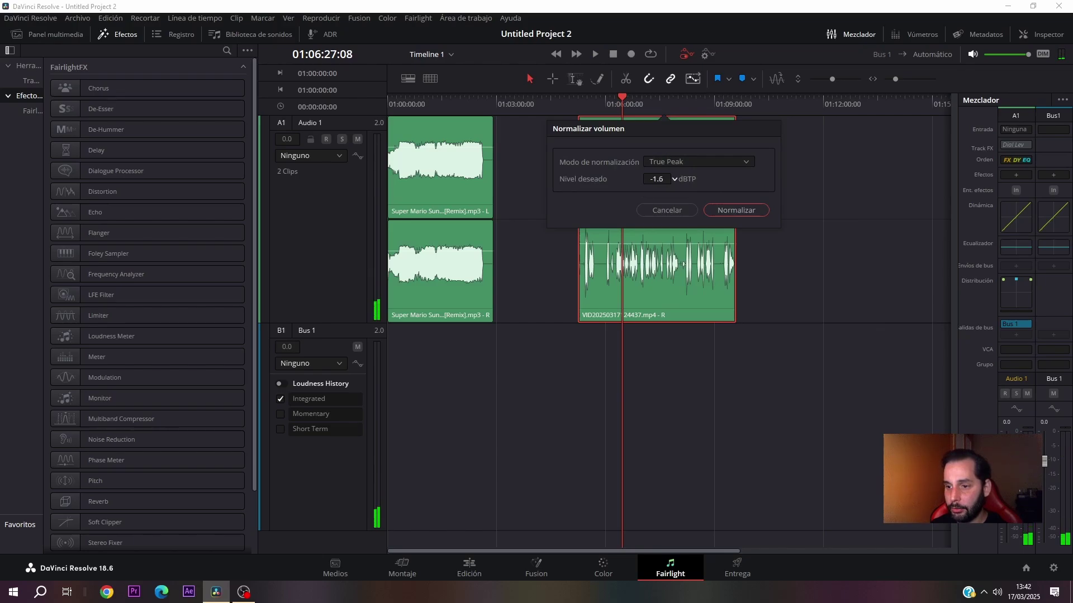
pyautogui.moveTo(657, 178); pyautogui.dragTo(667, 179)
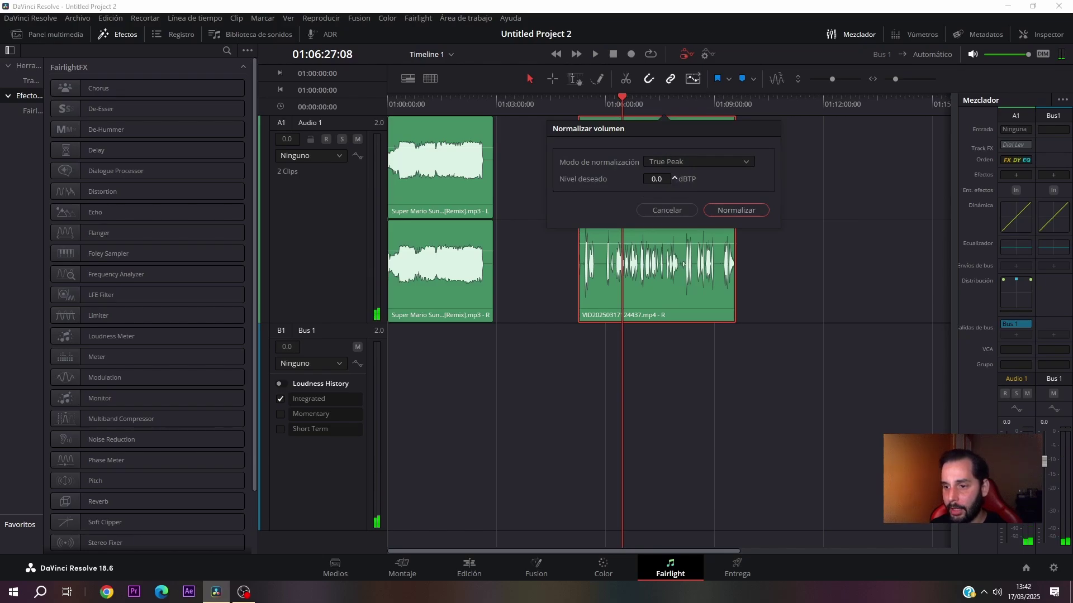
pyautogui.click(718, 210)
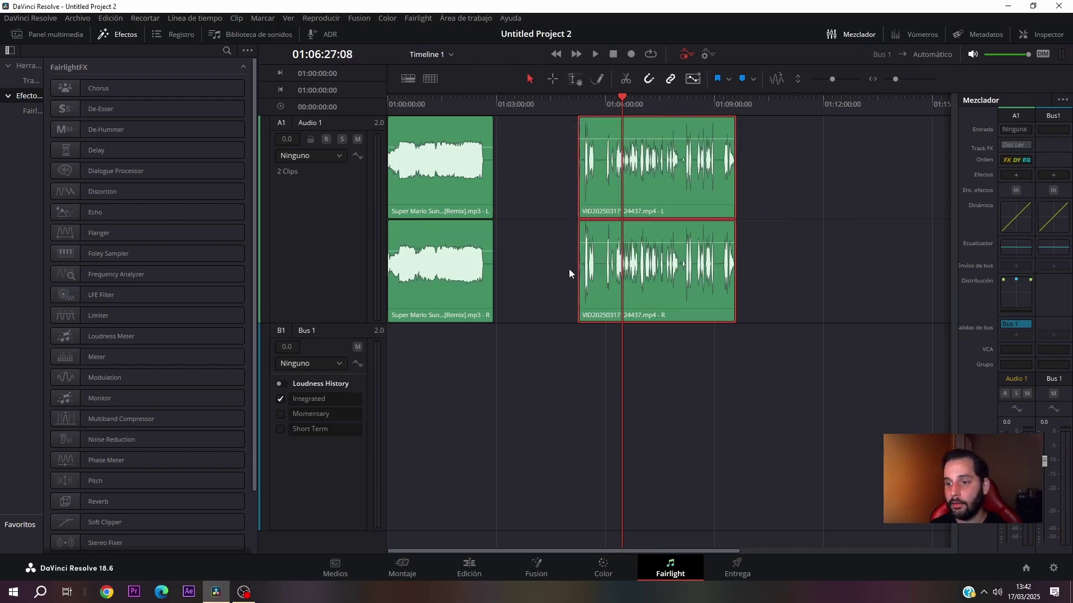
pyautogui.press('space')
pyautogui.press('space')
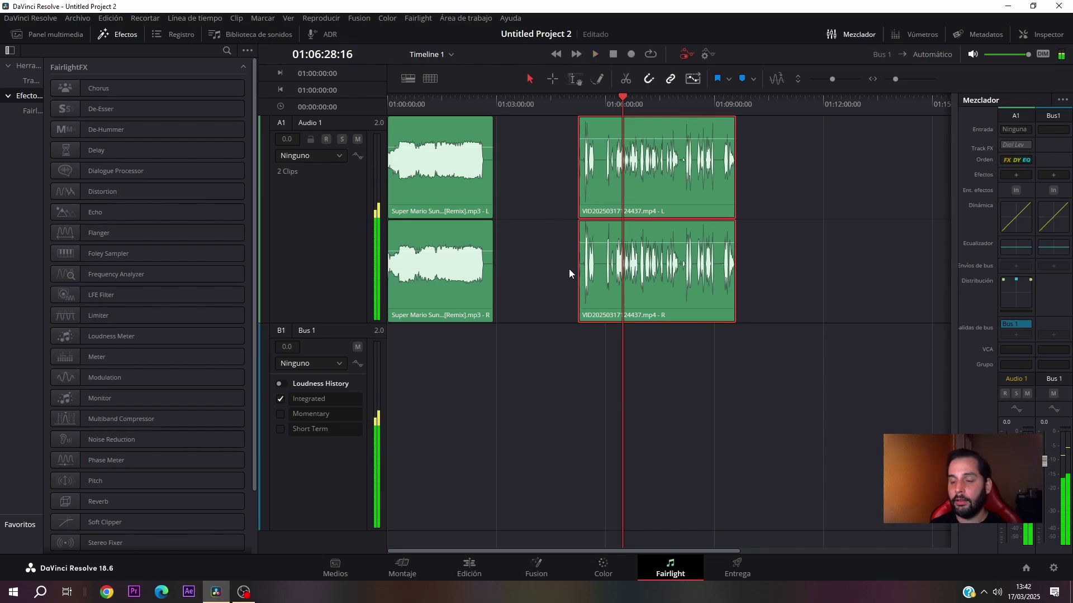
pyautogui.hotkey('shift', '4')
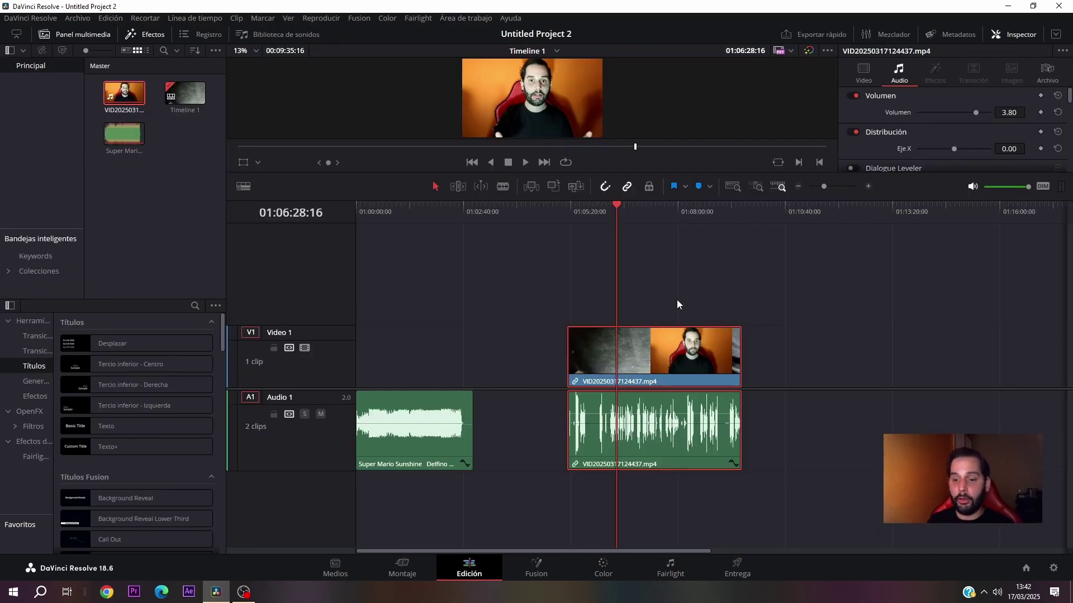